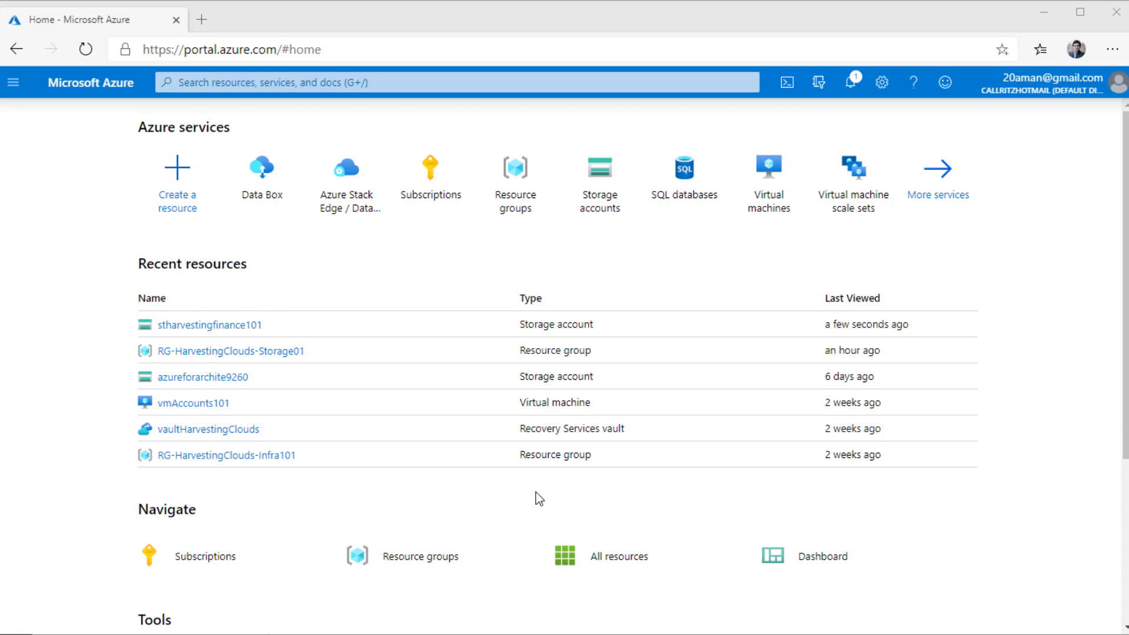
# Step: Browse all Azure services in the Storage category and bring up the Storage accounts quick-info card
pyautogui.click(12, 82)
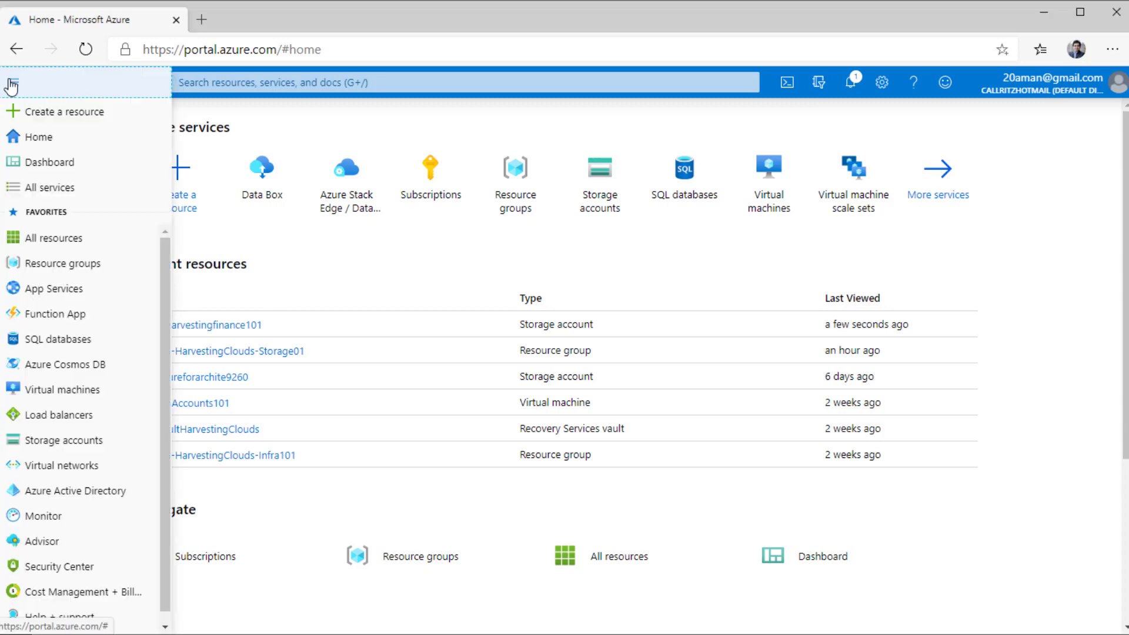
pyautogui.click(41, 187)
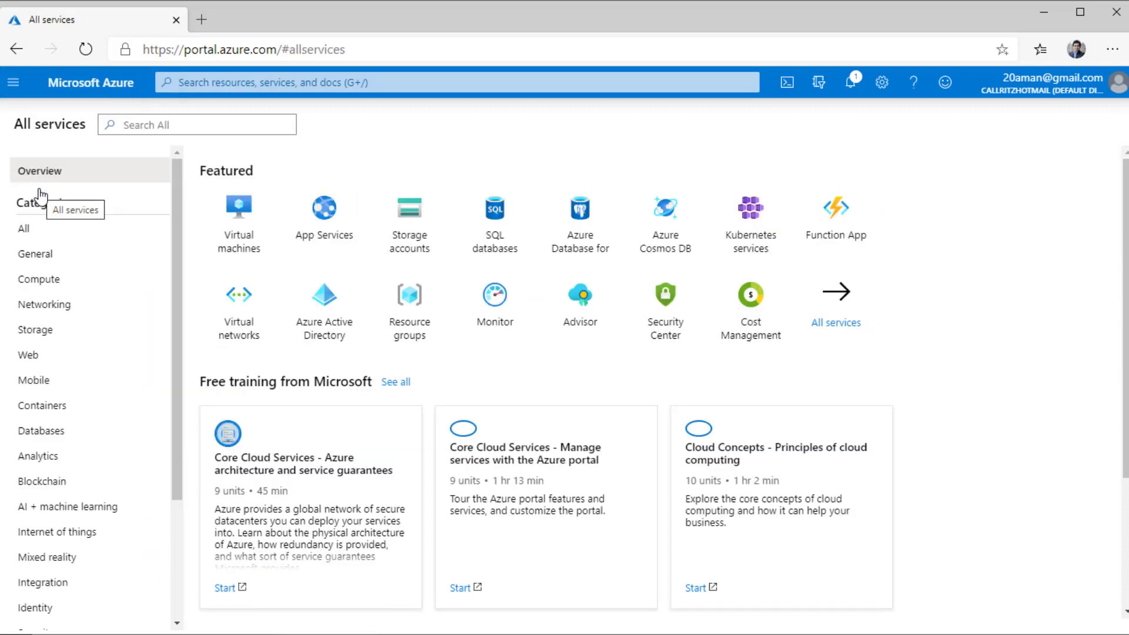
pyautogui.click(32, 329)
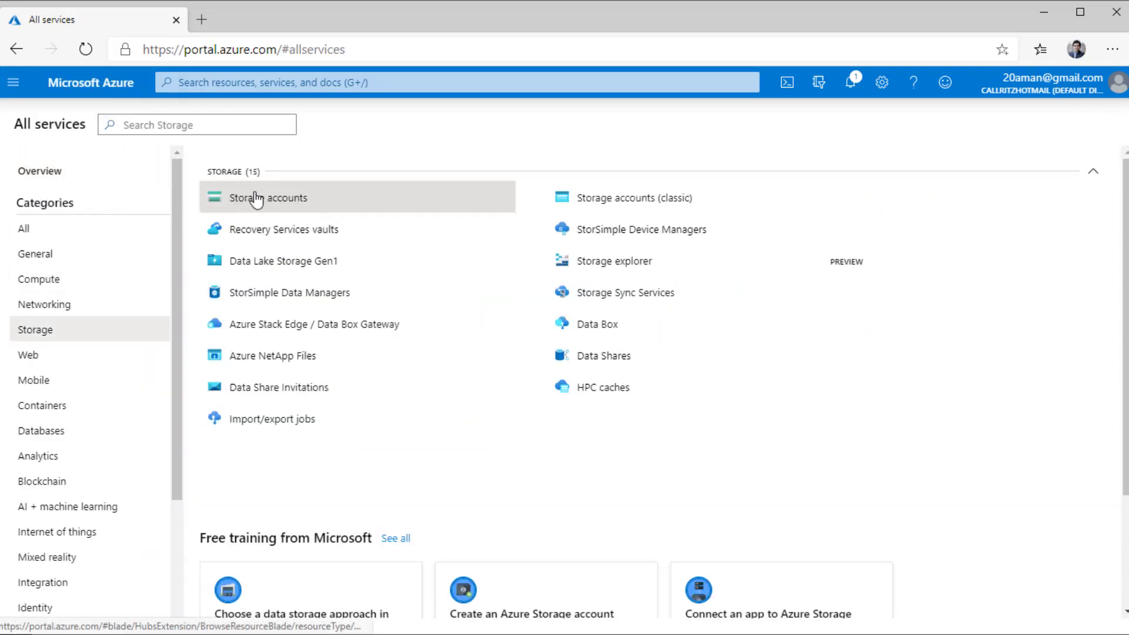
pyautogui.moveTo(255, 199)
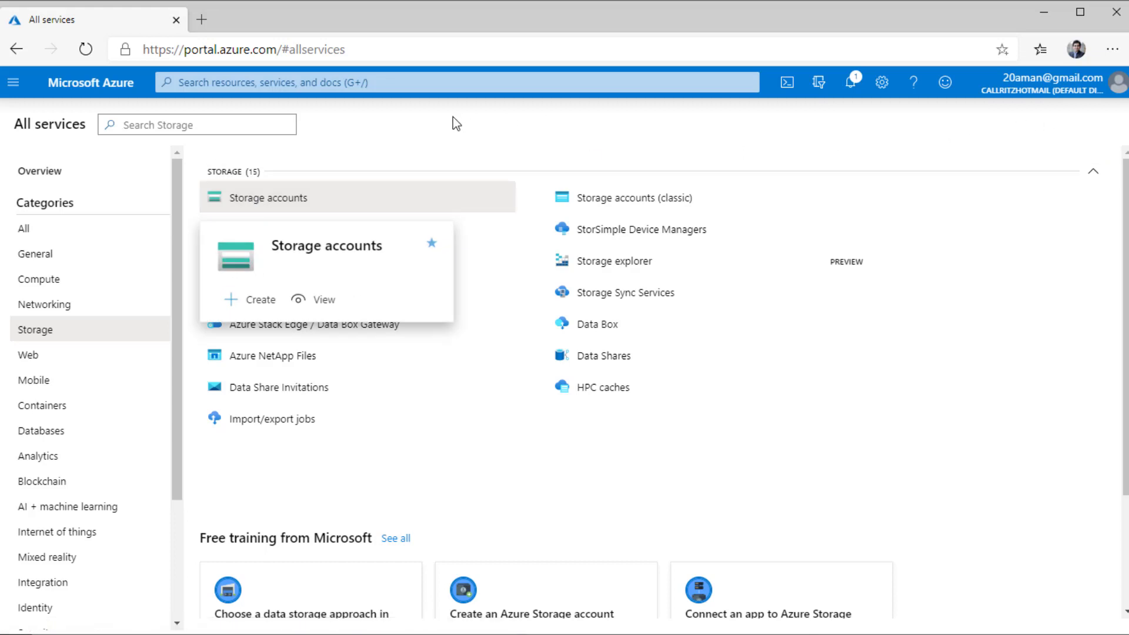
# Step: Search the whole portal for "storag" and return to the portal home page
pyautogui.click(412, 82)
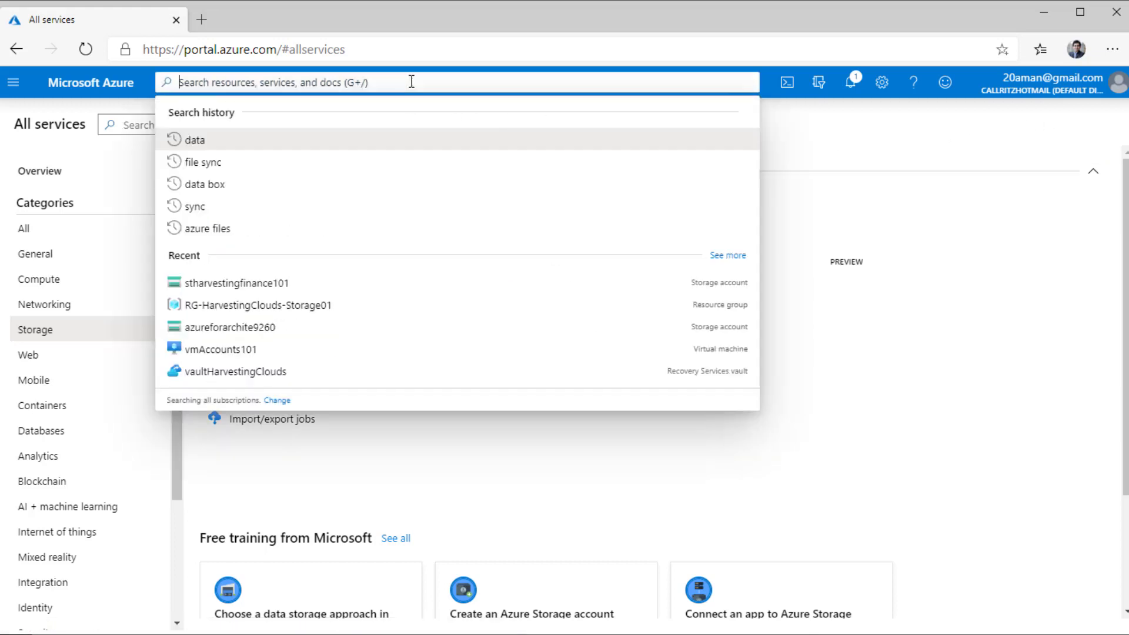
pyautogui.write('storag')
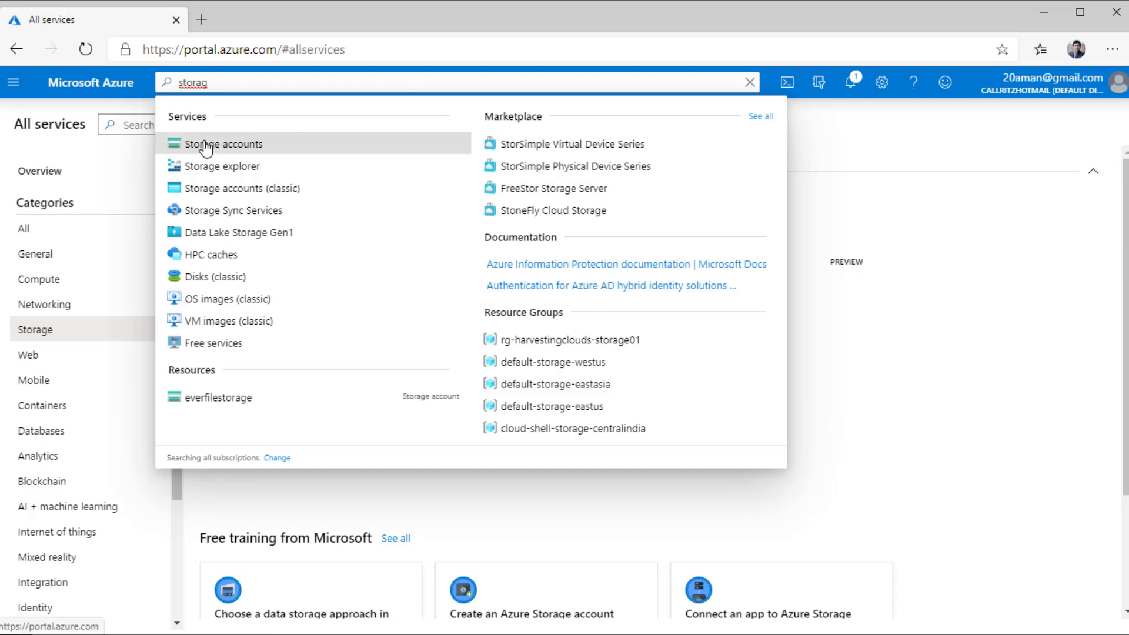
pyautogui.click(86, 93)
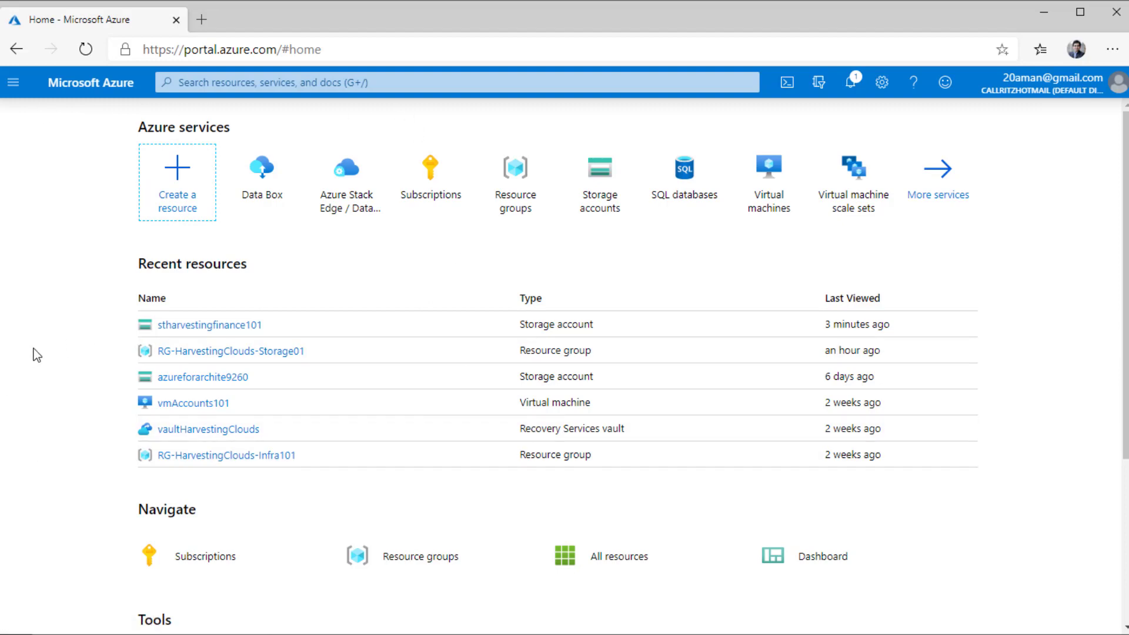
# Step: Open the access keys of the stharvestingfinance101 storage account and copy the key value of key1
pyautogui.click(210, 325)
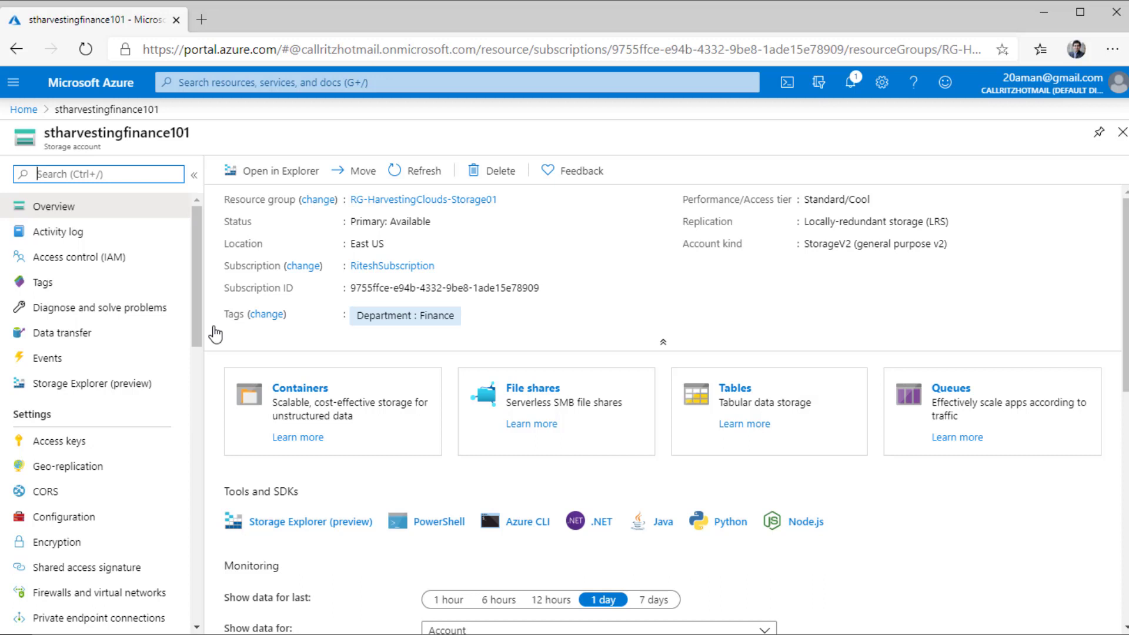
pyautogui.doubleClick(104, 132)
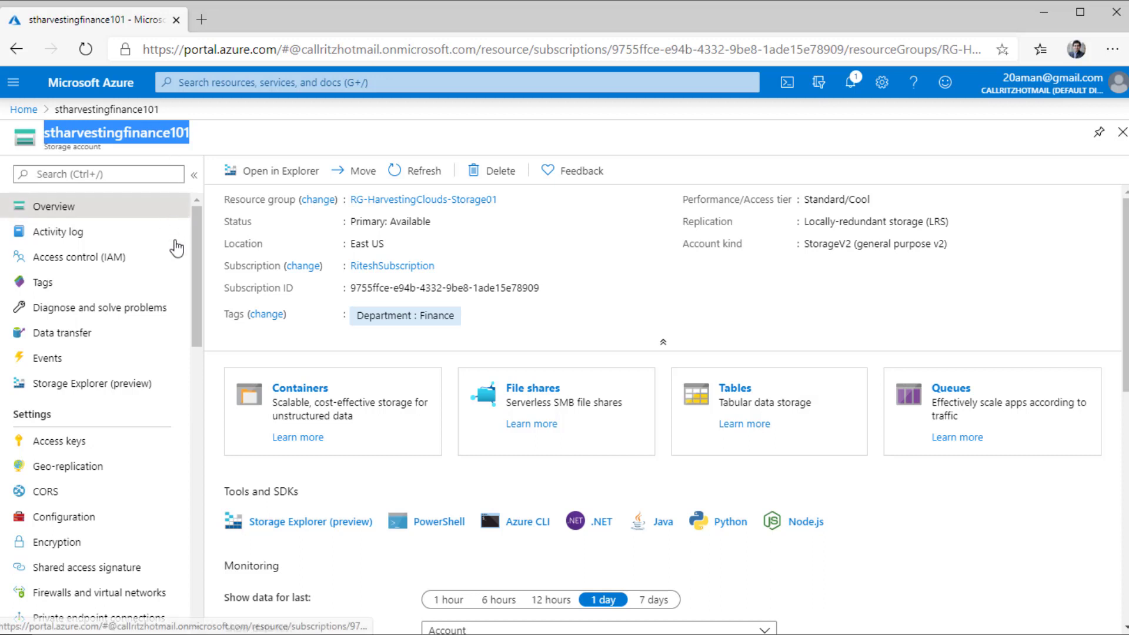
pyautogui.click(51, 448)
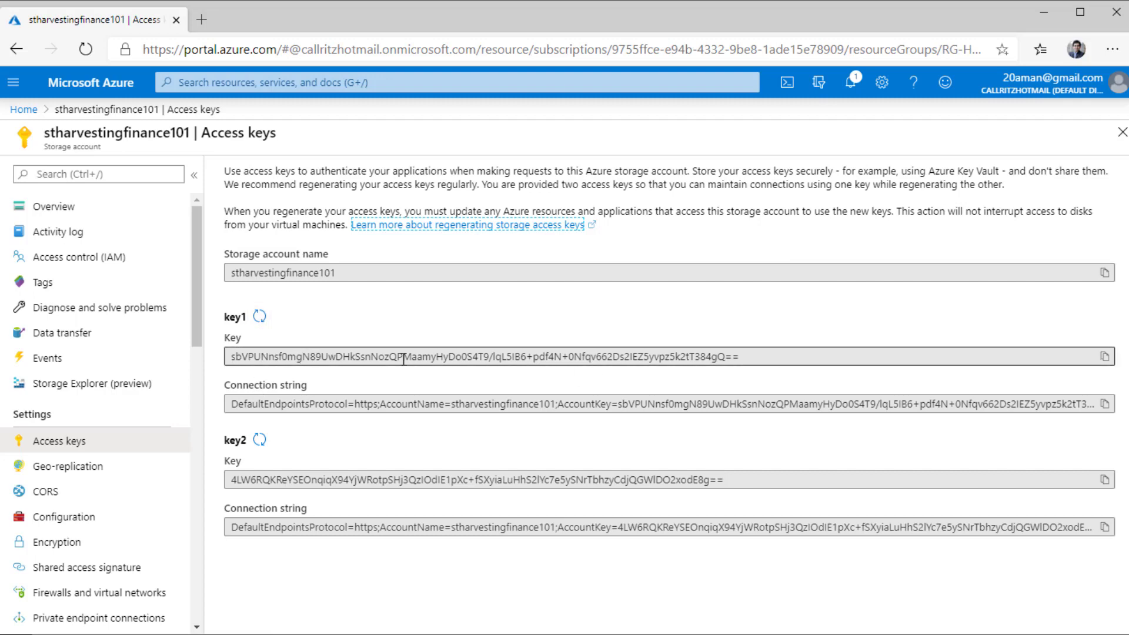
pyautogui.click(1104, 357)
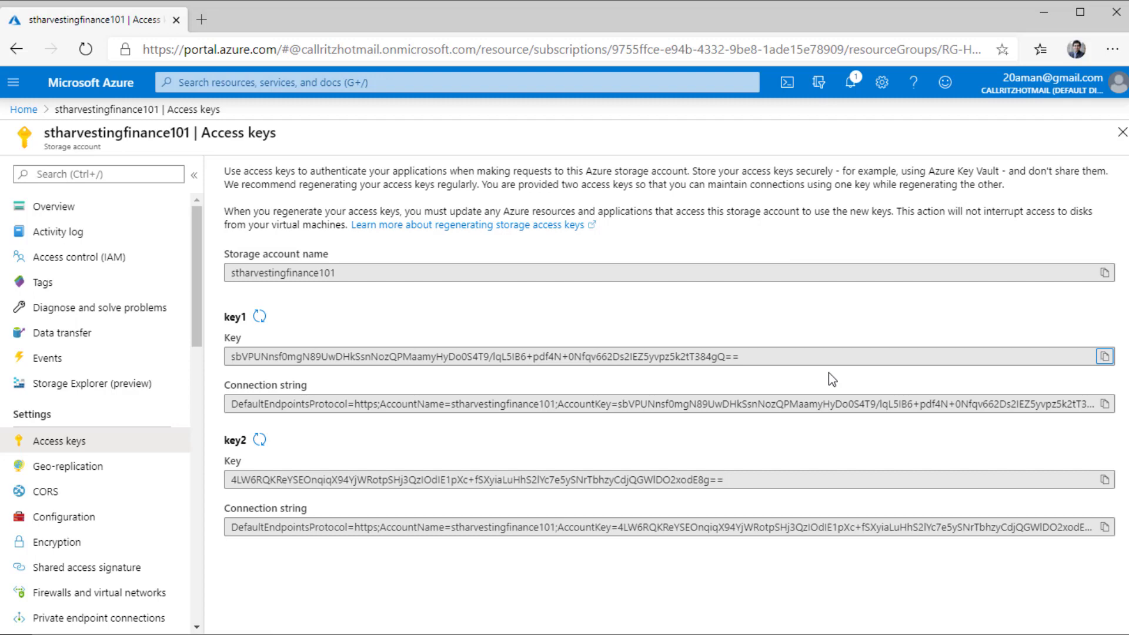
# Step: Switch to Microsoft Azure Storage Explorer and start a new connection that uses a storage account name and key
pyautogui.hotkey('alt', 'Tab')
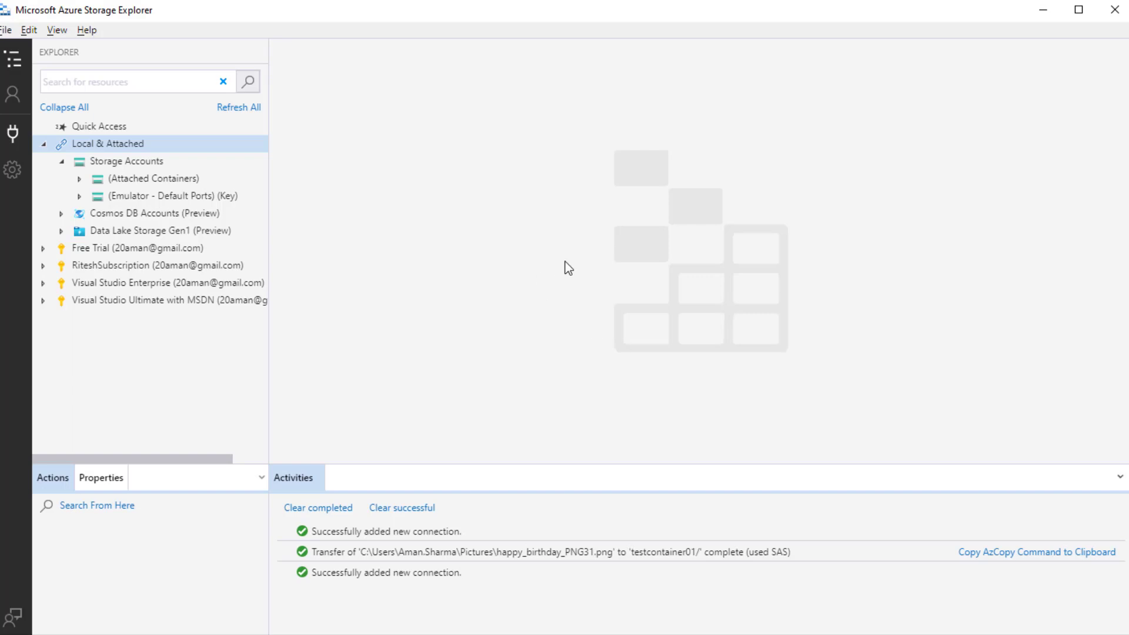
pyautogui.click(11, 135)
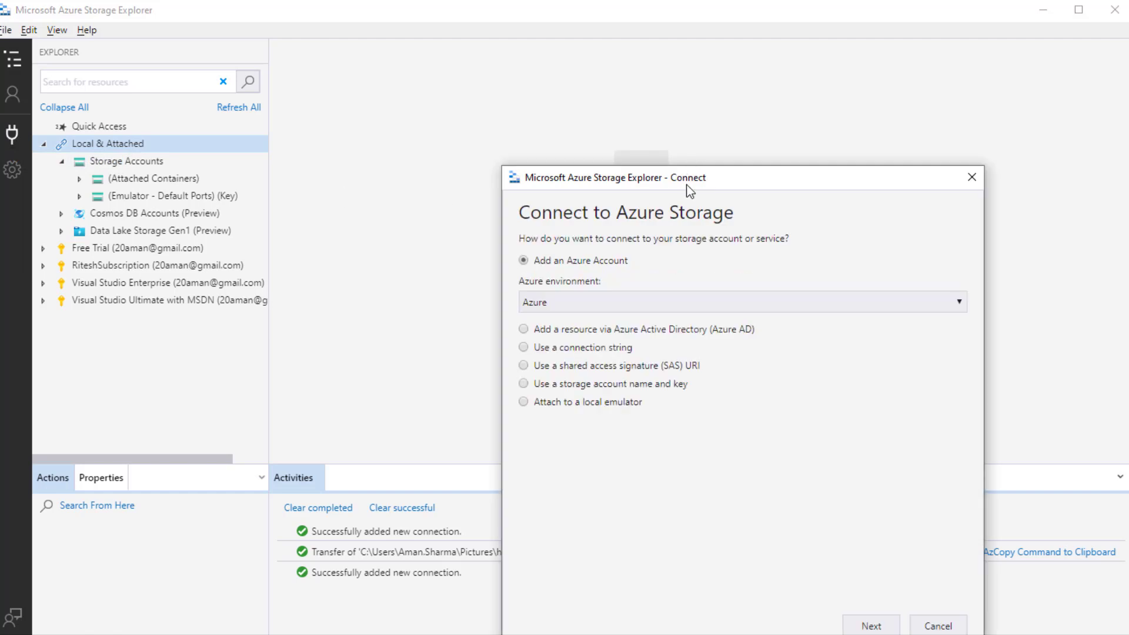
pyautogui.moveTo(703, 179); pyautogui.dragTo(601, 111)
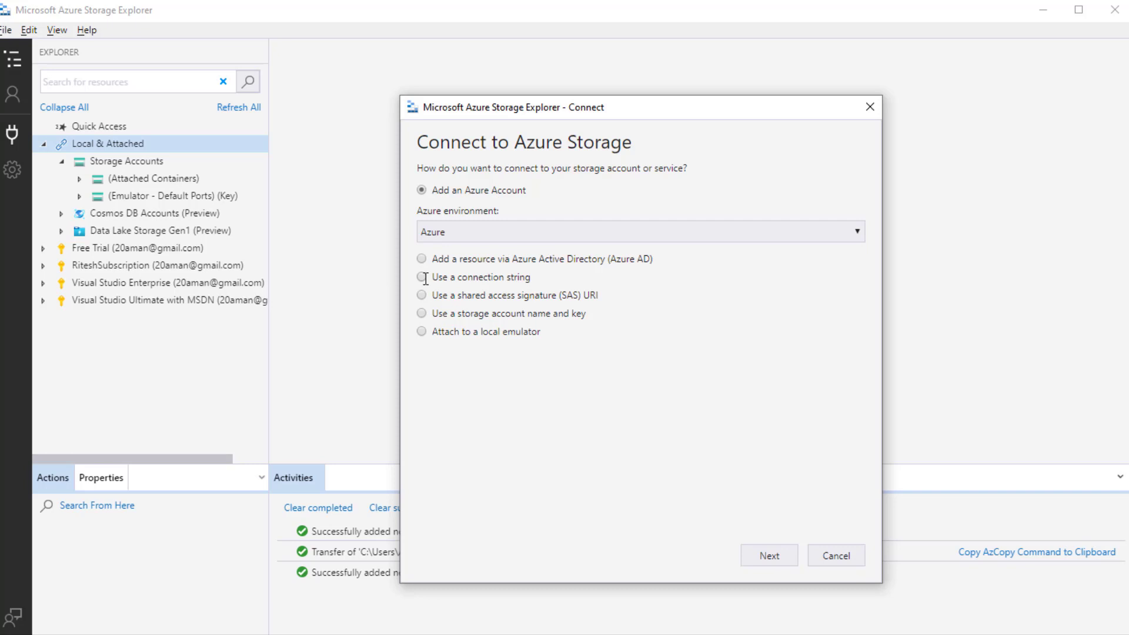
pyautogui.click(421, 314)
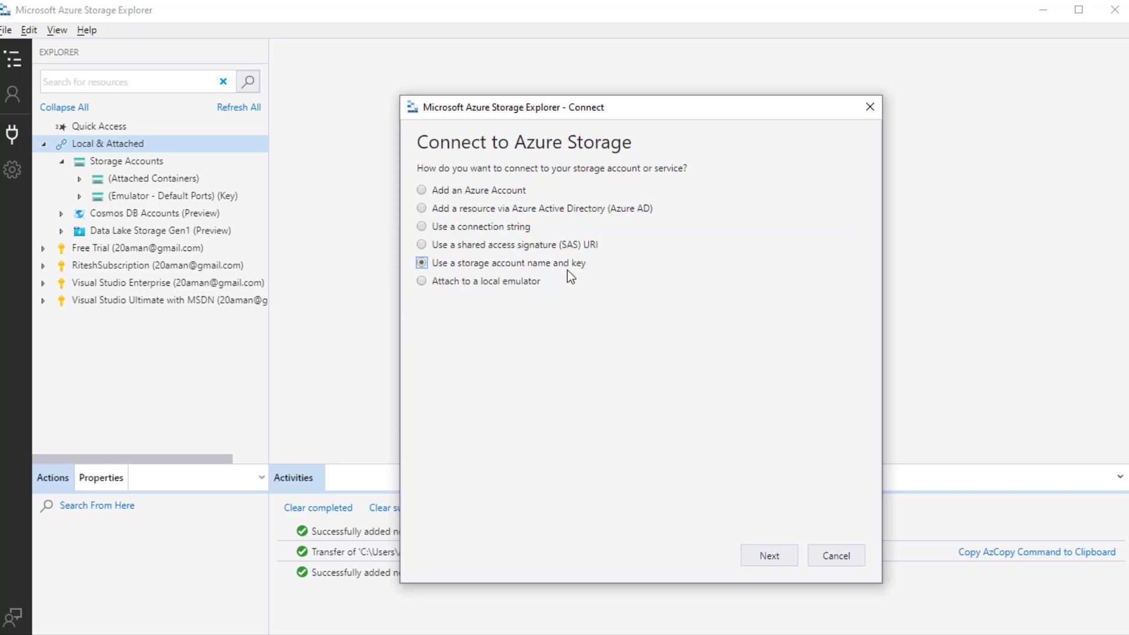
pyautogui.click(768, 553)
# Step: Set the connection's display name to testconwithprimarykey01 and paste the copied account key into the account key field
pyautogui.click(450, 196)
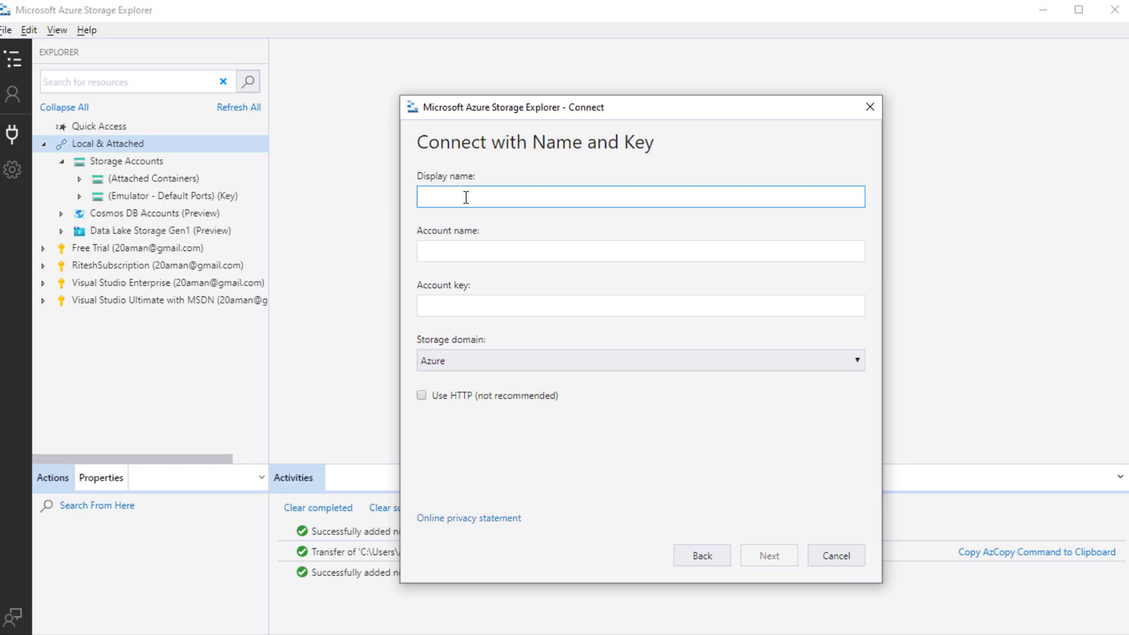
pyautogui.write('testconwithprimarykey01')
pyautogui.click(454, 309)
pyautogui.hotkey('ctrl', 'v')
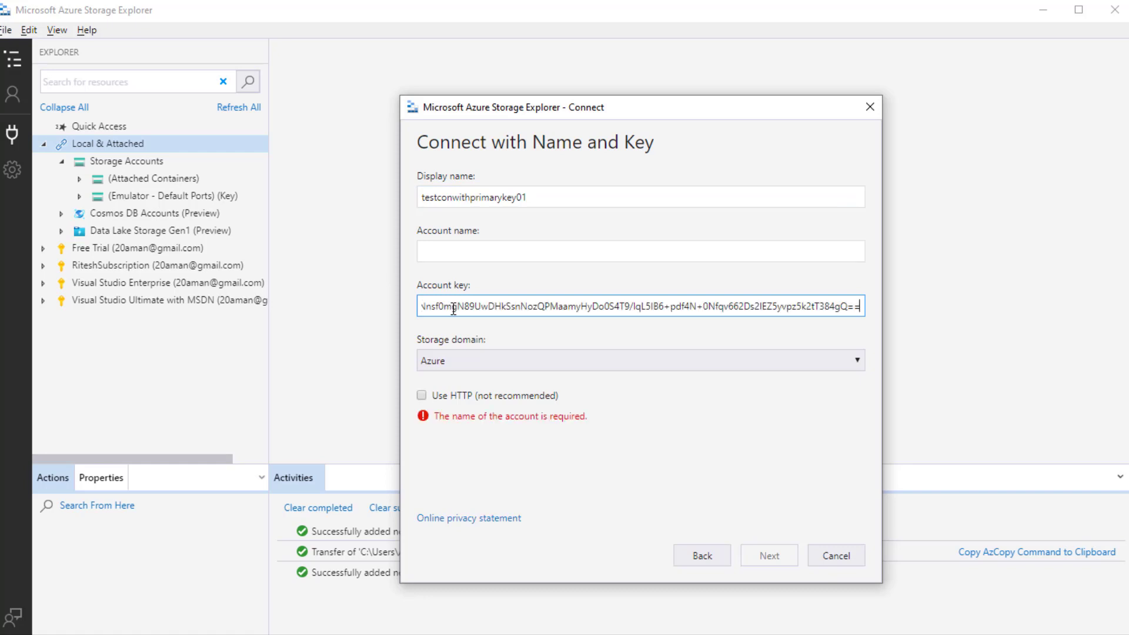
# Step: Copy the storage account name stharvestingfinance101 from the Azure portal and enter it as the connection's account name in Storage Explorer
pyautogui.click(465, 250)
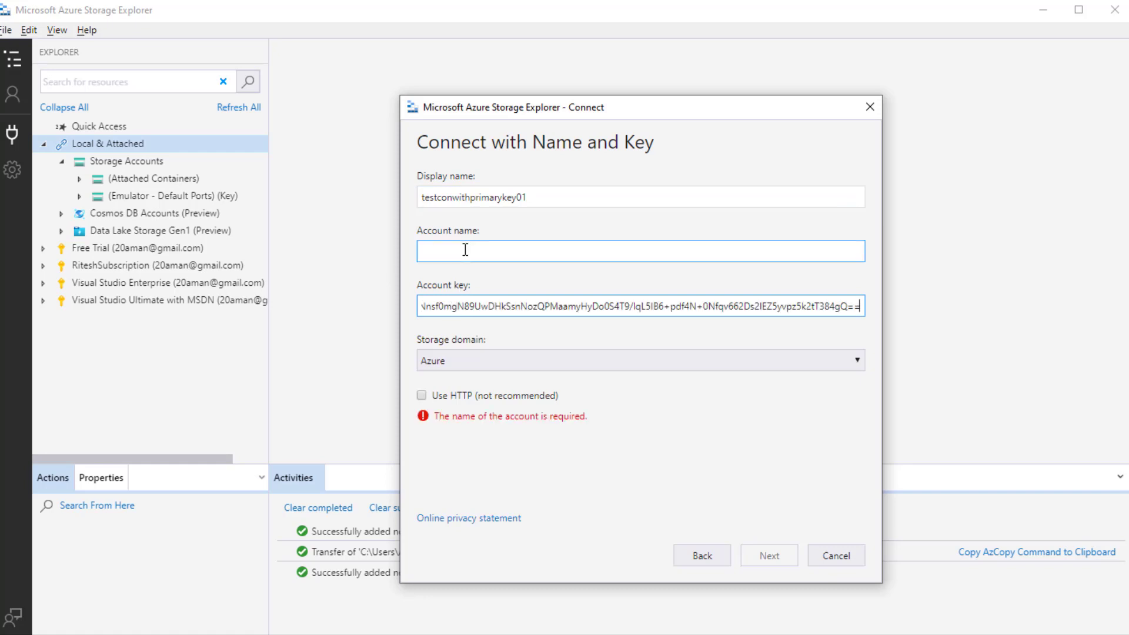
pyautogui.hotkey('alt', 'Tab')
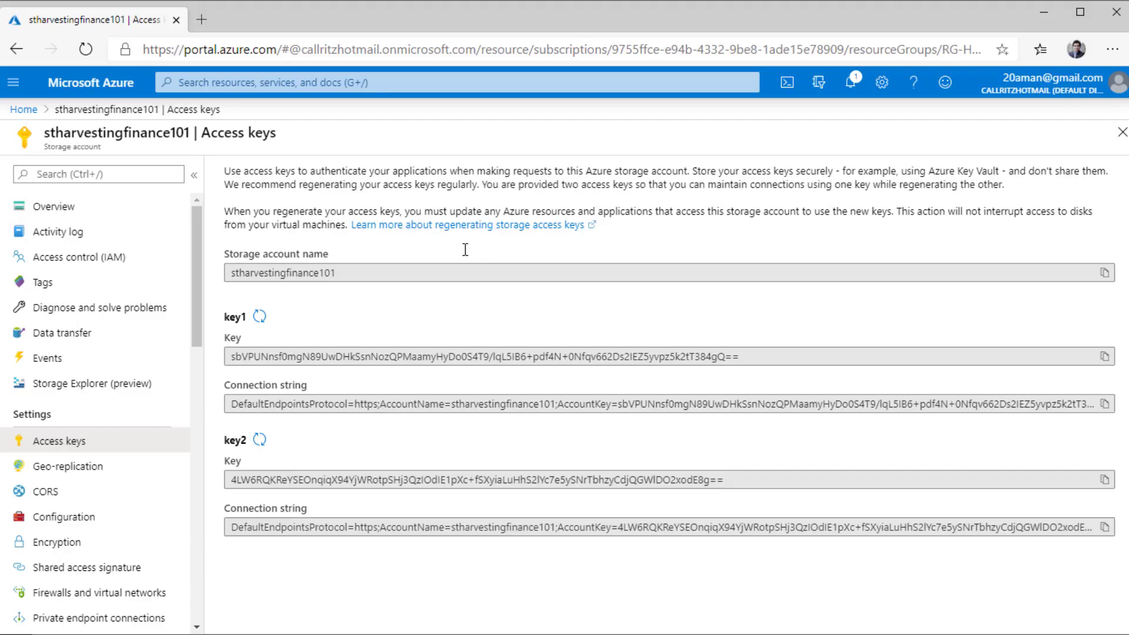
pyautogui.click(1104, 272)
pyautogui.hotkey('alt', 'Tab')
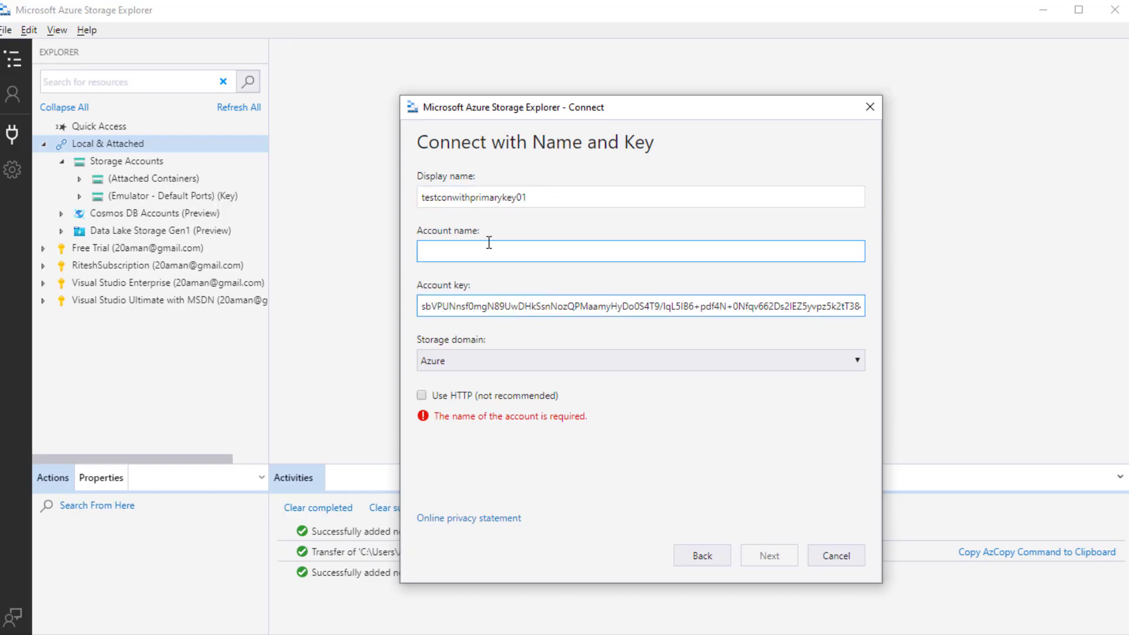
pyautogui.click(477, 250)
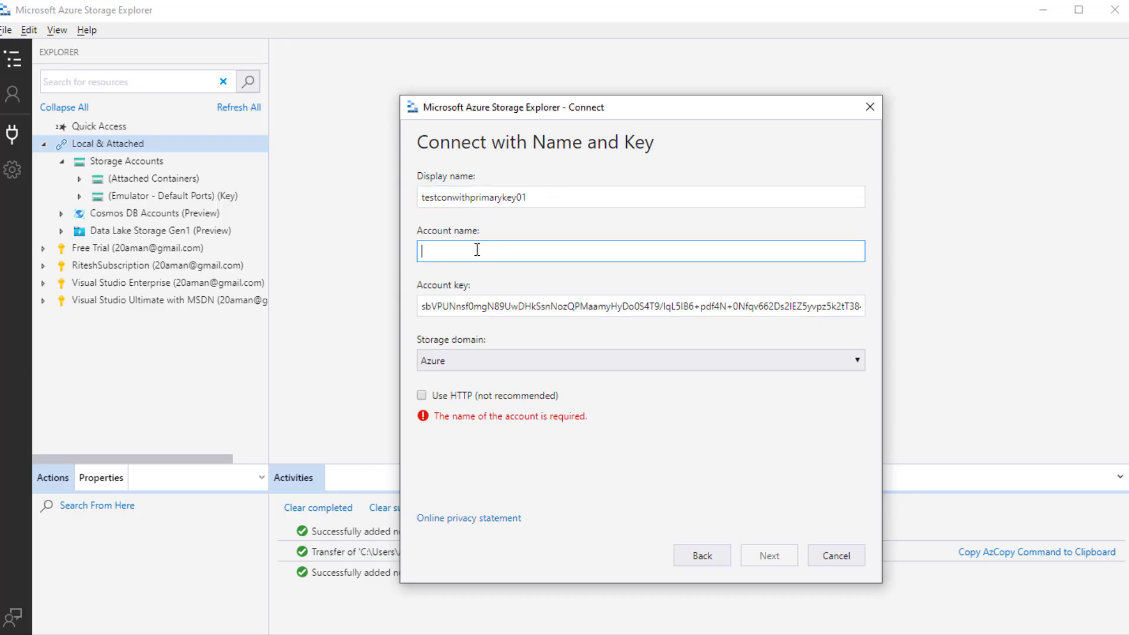
pyautogui.hotkey('ctrl', 'v')
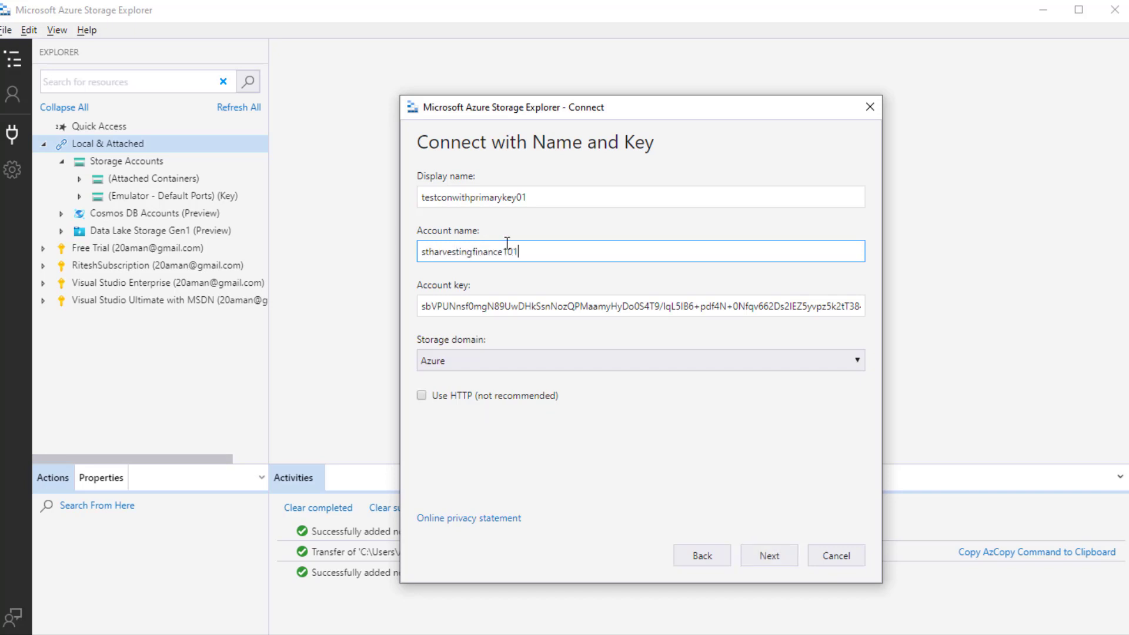
# Step: Accept the connection summary to connect the storage account and expand its blob containers
pyautogui.click(760, 555)
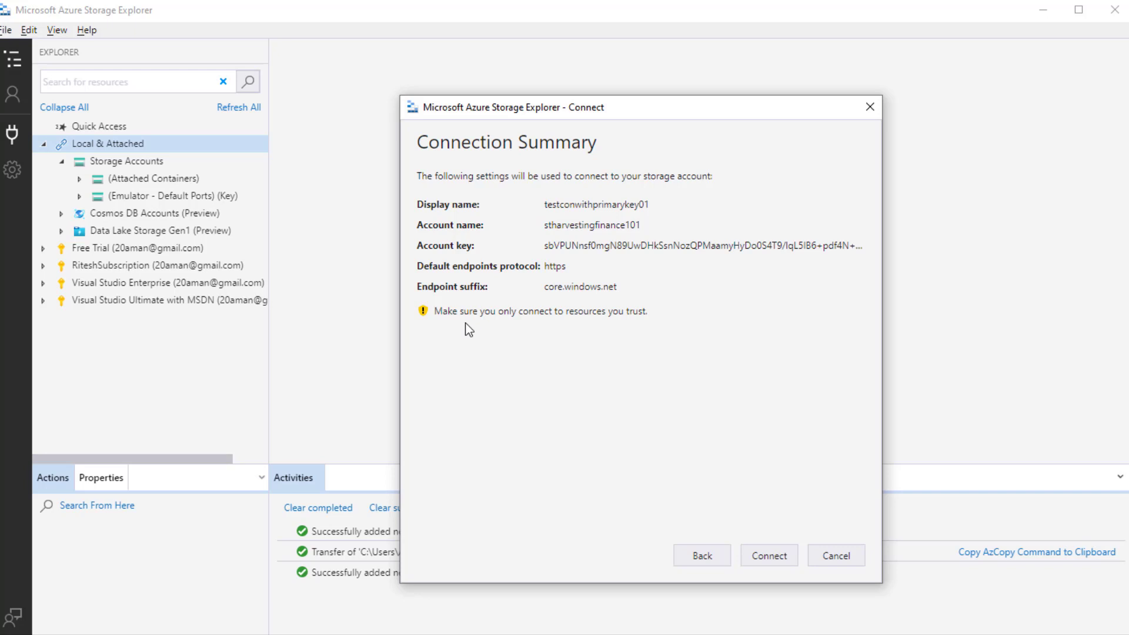
pyautogui.click(761, 556)
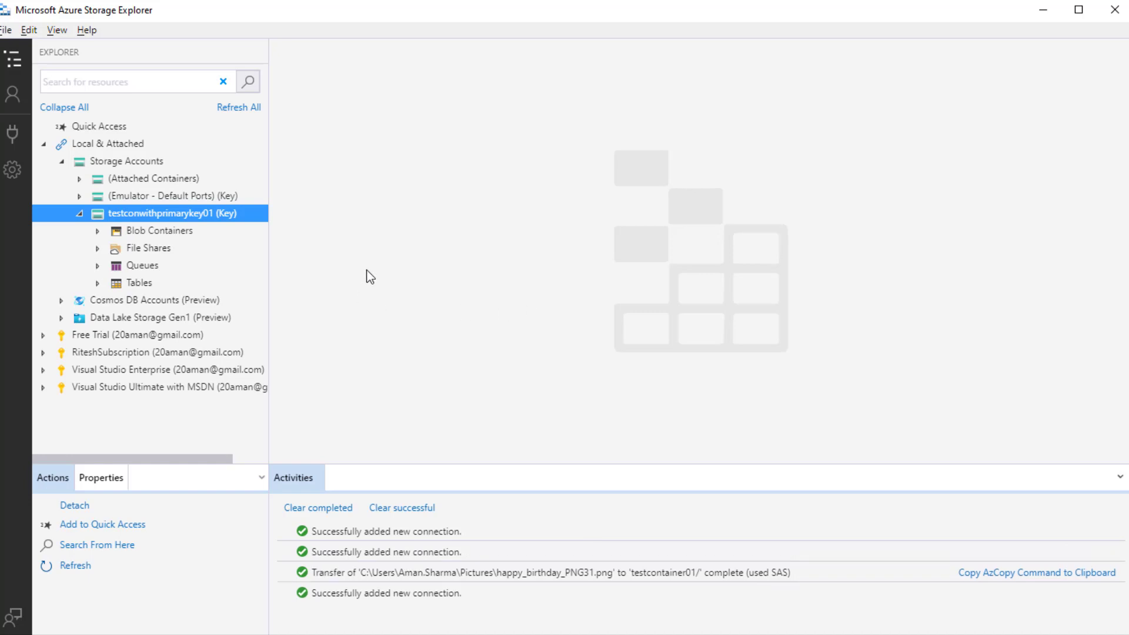
pyautogui.doubleClick(163, 235)
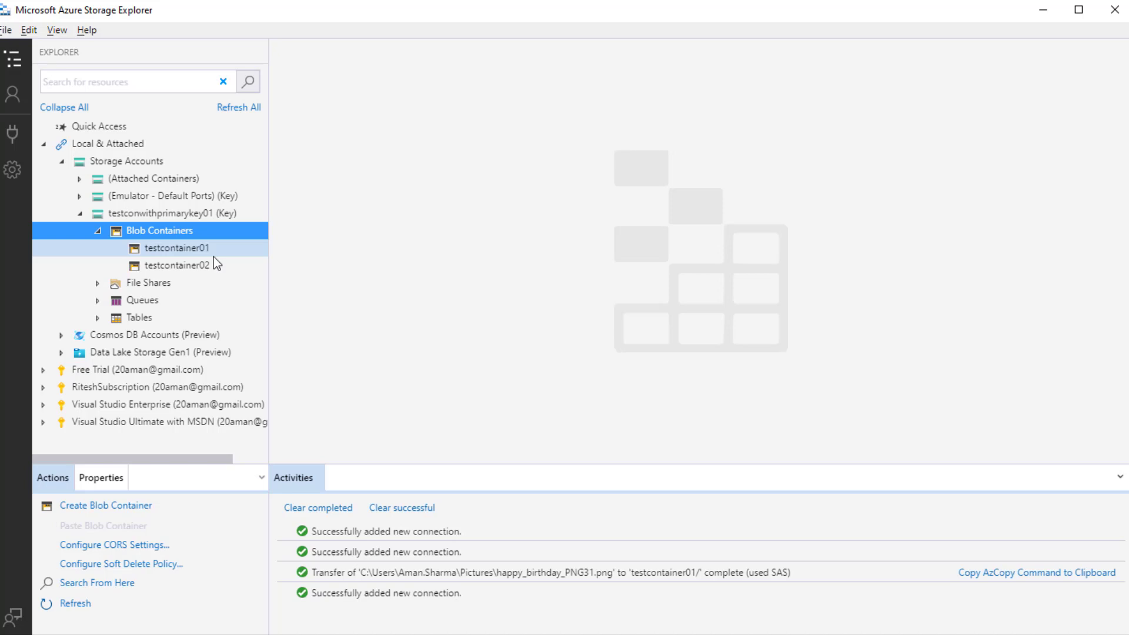
# Step: Switch to the Azure portal, examine the protocol, account name and key parts of key1's connection string, and copy that connection string
pyautogui.hotkey('alt', 'Tab')
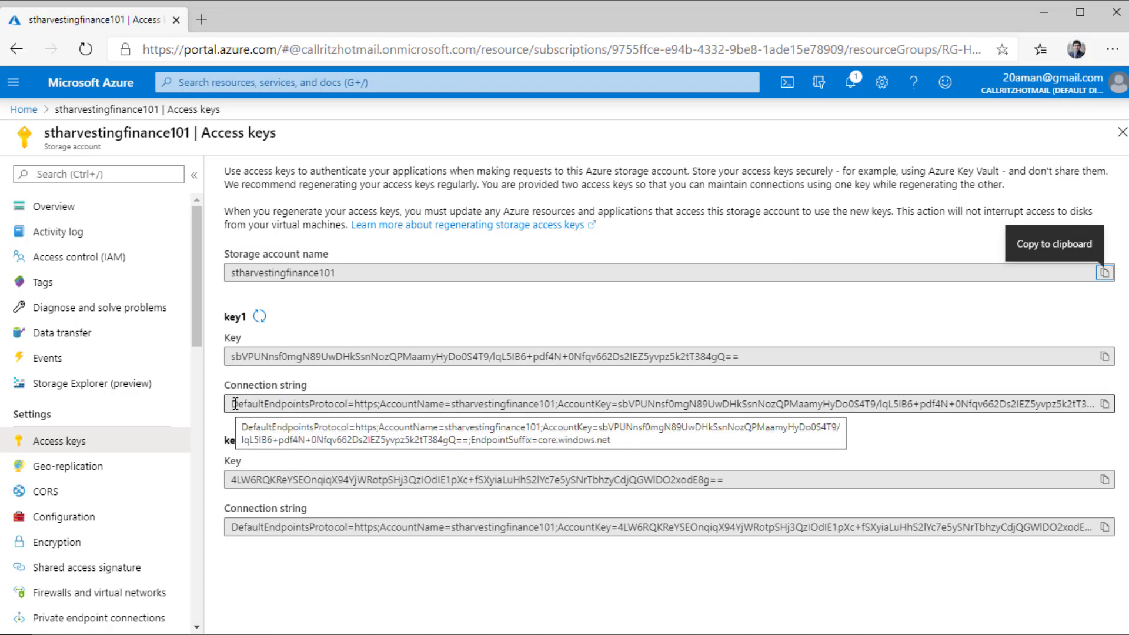
pyautogui.moveTo(229, 404); pyautogui.dragTo(448, 406)
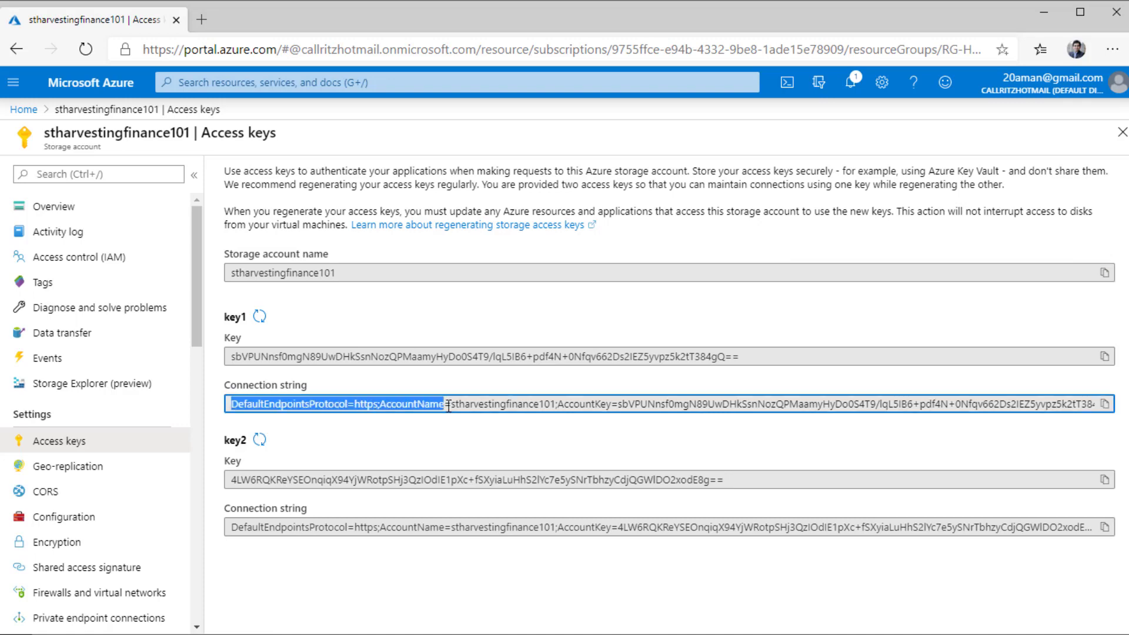
pyautogui.click(360, 419)
pyautogui.doubleClick(499, 406)
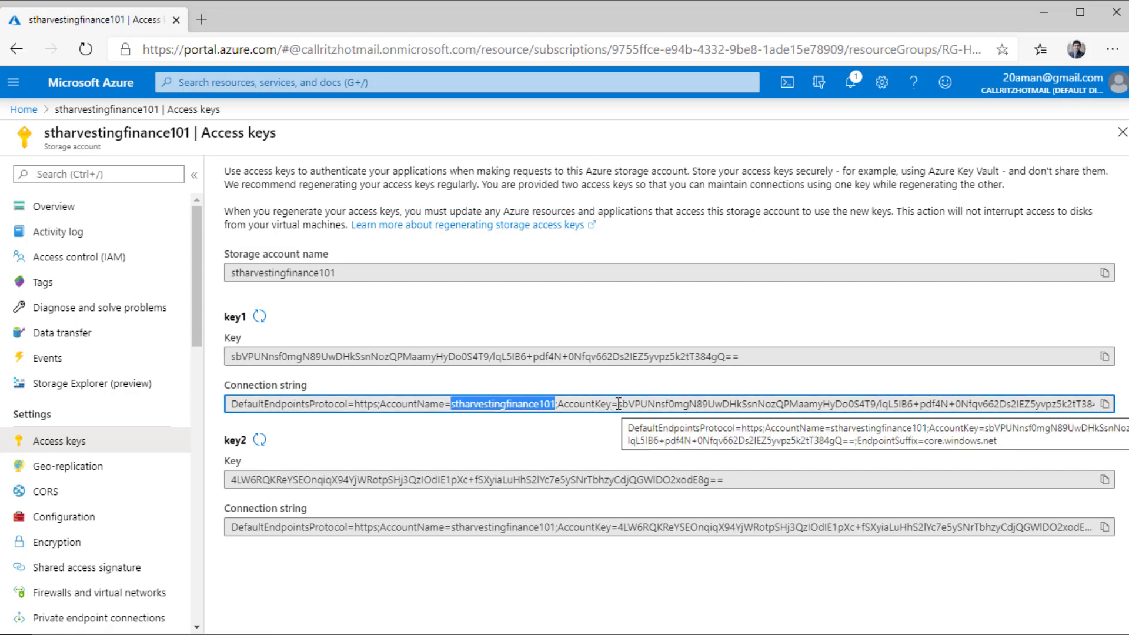
pyautogui.moveTo(619, 406); pyautogui.dragTo(1012, 402)
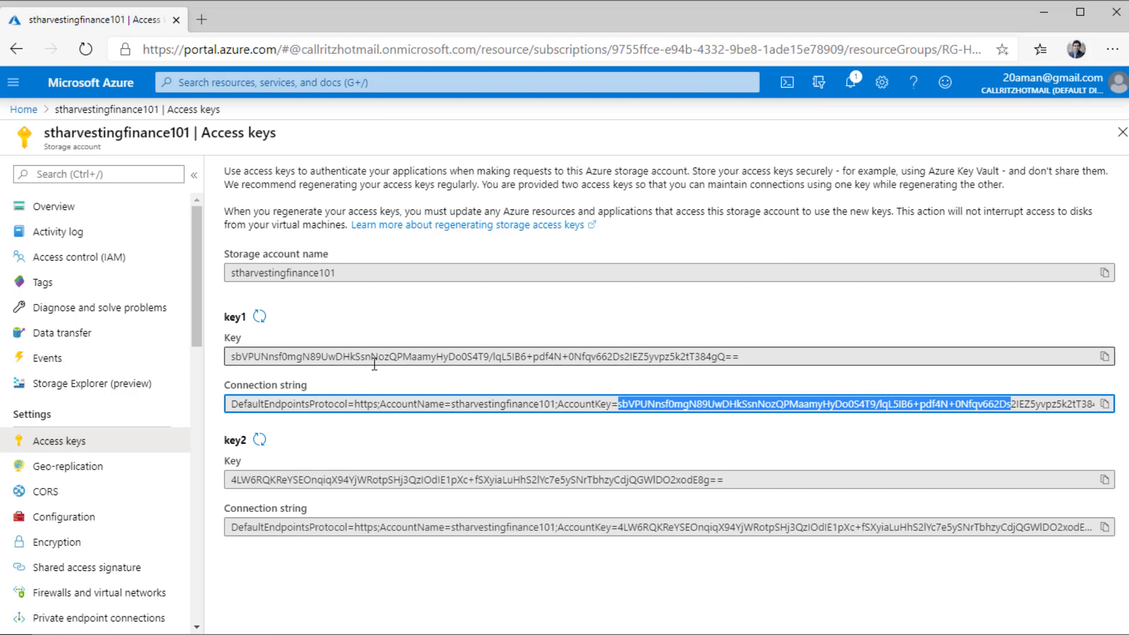
pyautogui.moveTo(229, 357); pyautogui.dragTo(859, 360)
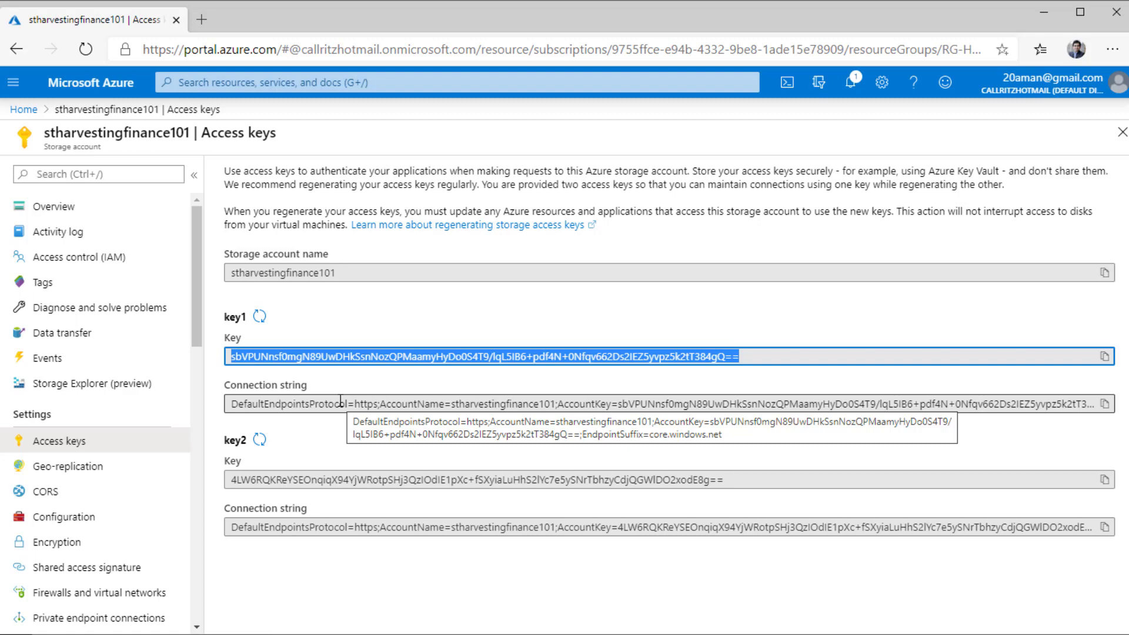
pyautogui.click(1109, 405)
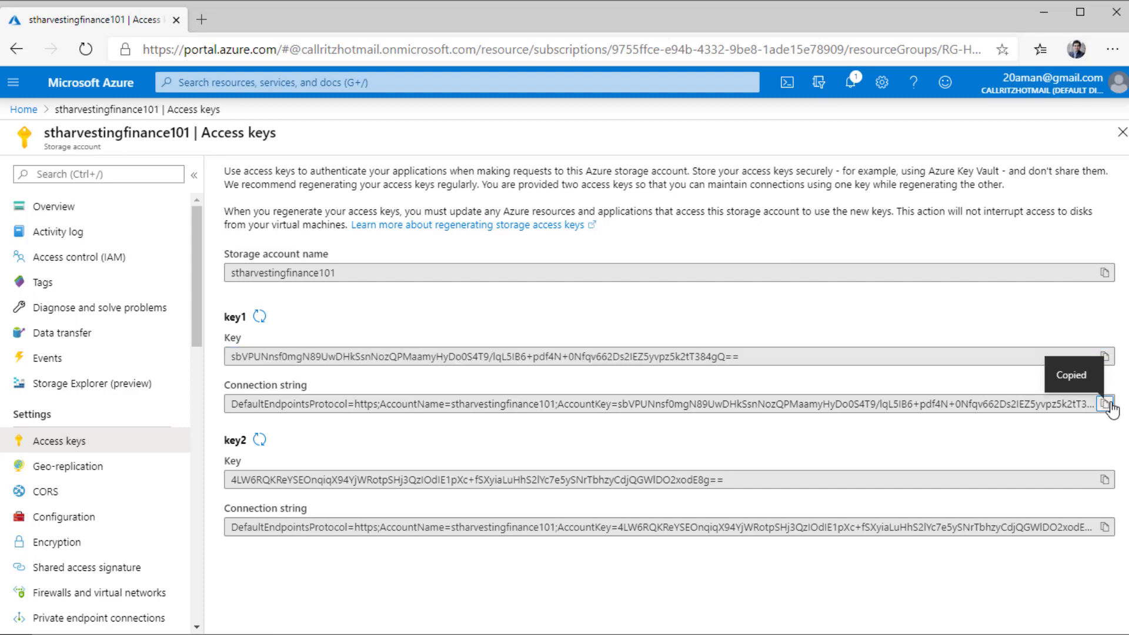
# Step: Switch back to Storage Explorer and detach the testconwithprimarykey01 connection
pyautogui.hotkey('alt', 'Tab')
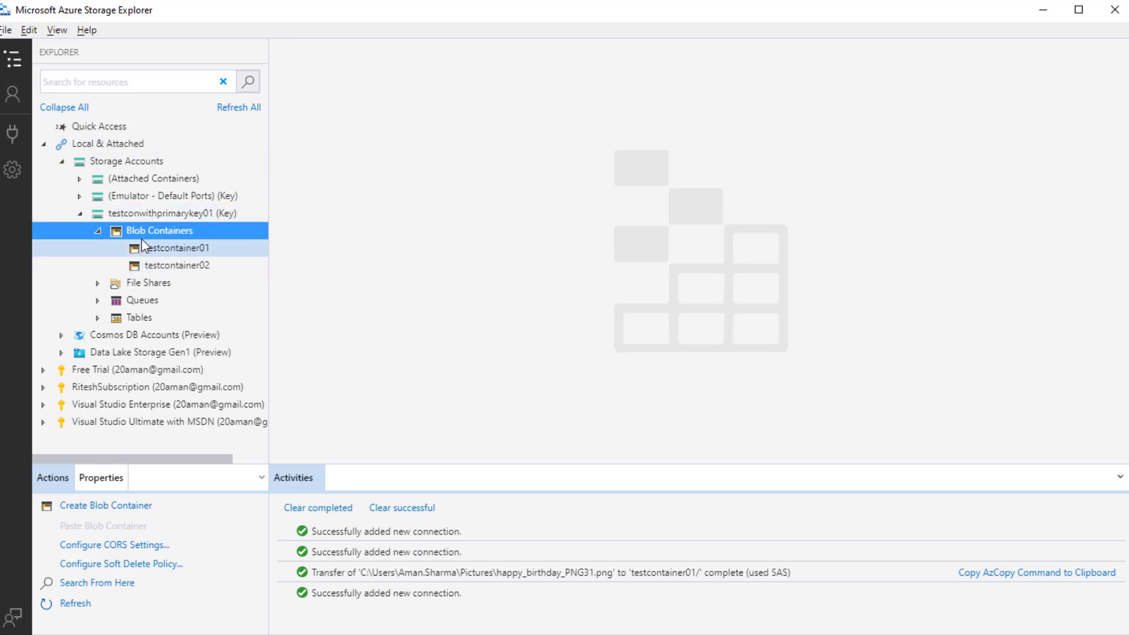
pyautogui.rightClick(165, 214)
pyautogui.click(186, 228)
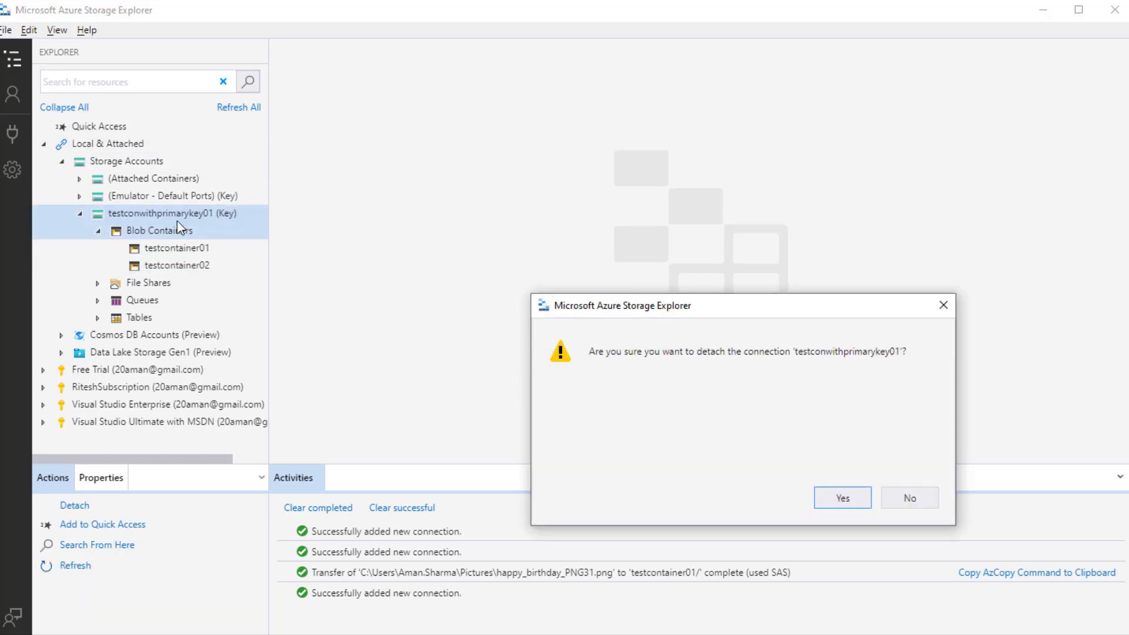
pyautogui.click(839, 497)
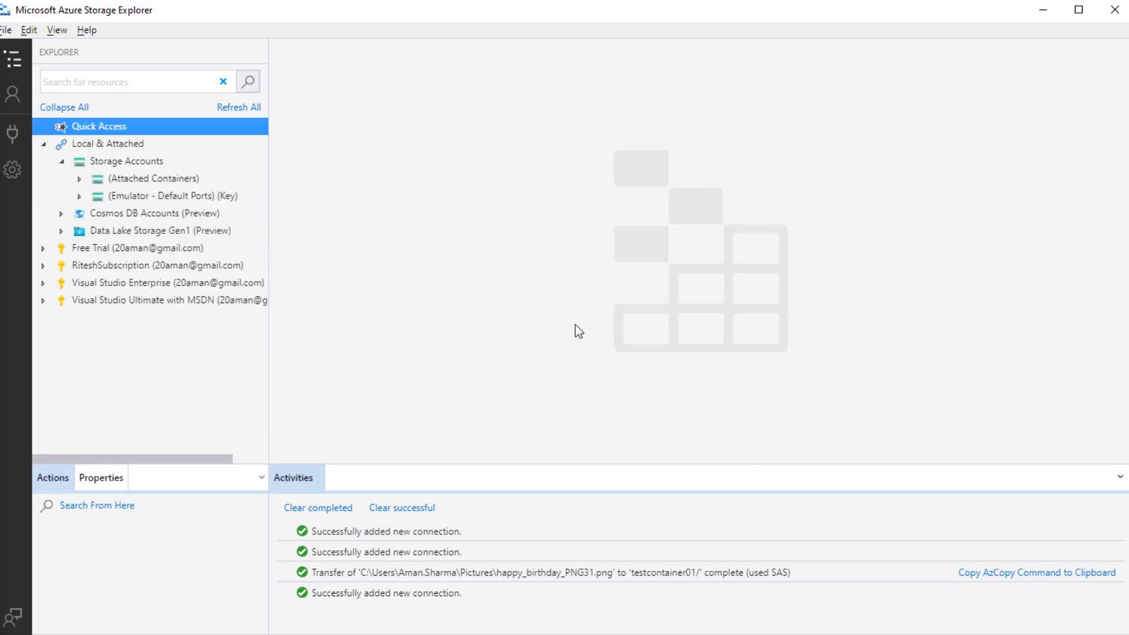
# Step: Start a new connection that uses a connection string, with display name testcon01 and the copied connection string pasted in, and continue to the summary
pyautogui.click(19, 135)
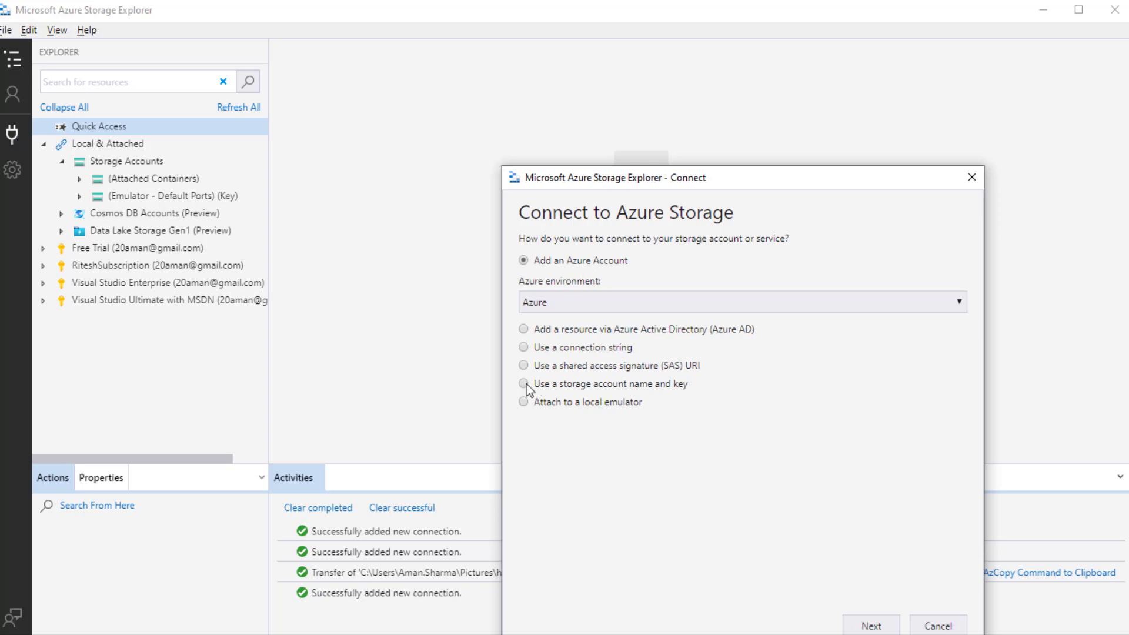
pyautogui.click(523, 347)
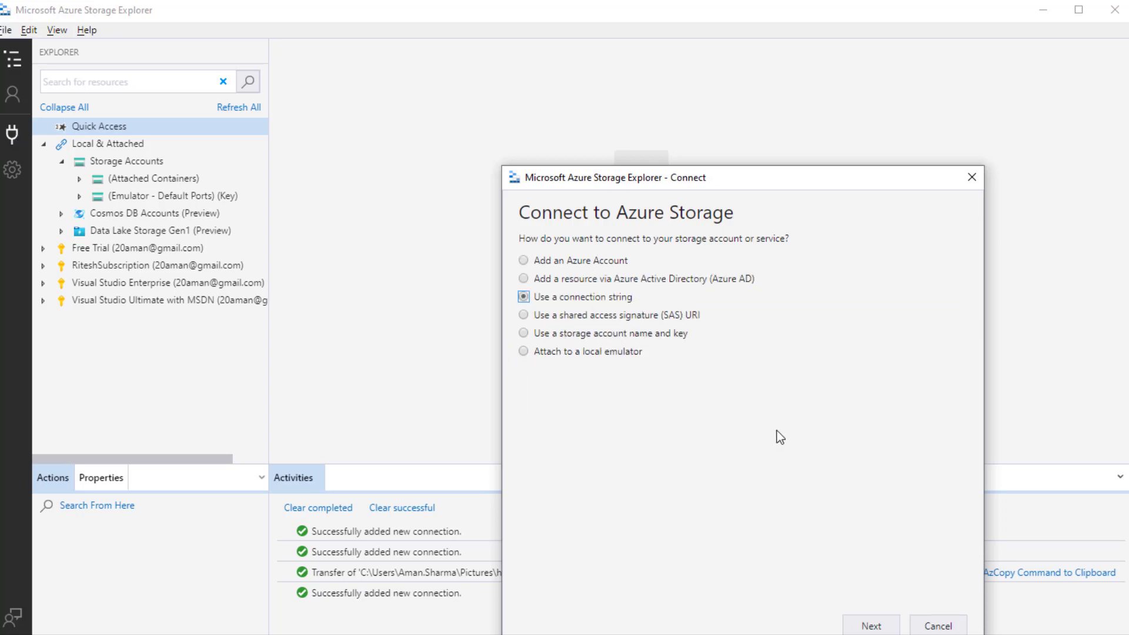
pyautogui.moveTo(743, 177); pyautogui.dragTo(704, 97)
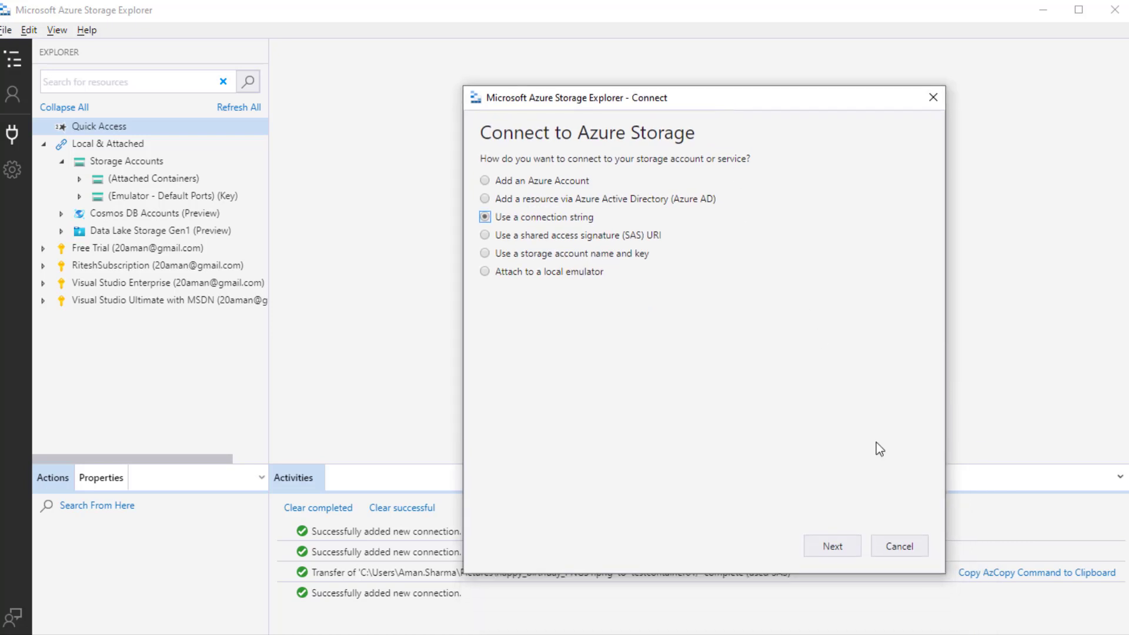
pyautogui.click(822, 546)
pyautogui.click(519, 187)
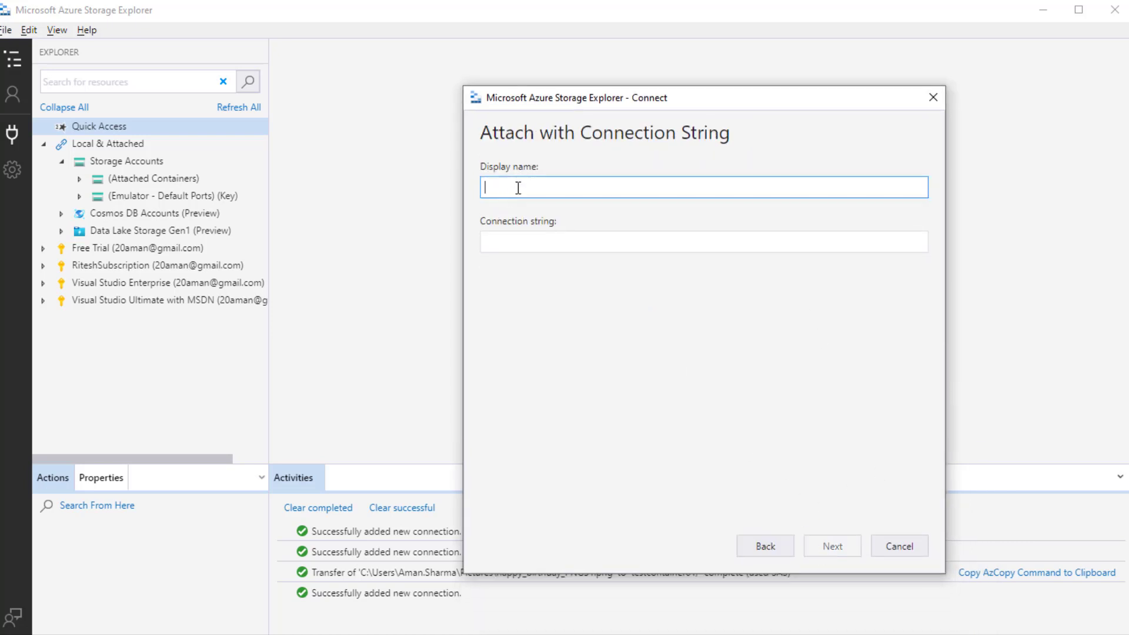
pyautogui.write('testcon01')
pyautogui.click(532, 242)
pyautogui.hotkey('ctrl', 'v')
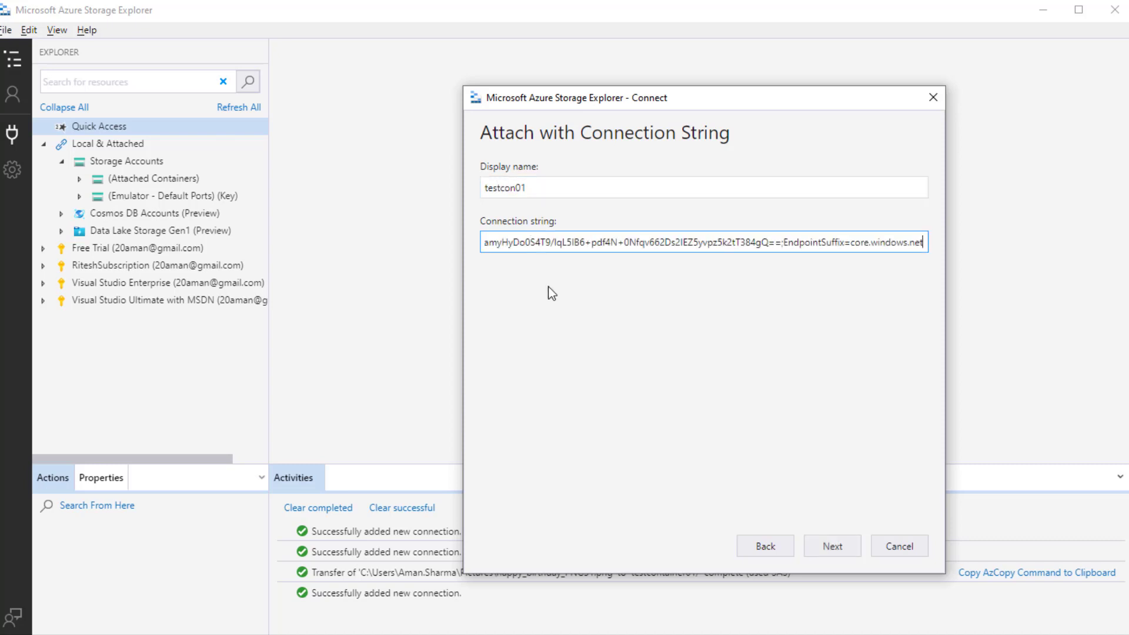
pyautogui.click(832, 546)
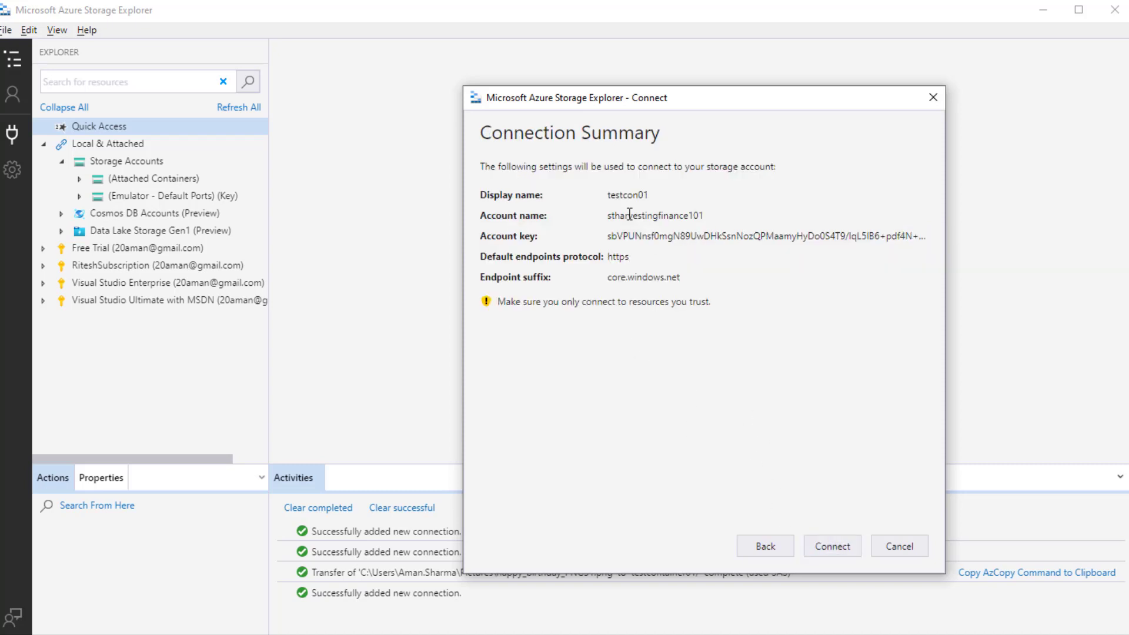
# Step: Check the account name in the connection summary, connect the storage account, and open testcontainer01 from its blob containers
pyautogui.moveTo(607, 215); pyautogui.dragTo(700, 217)
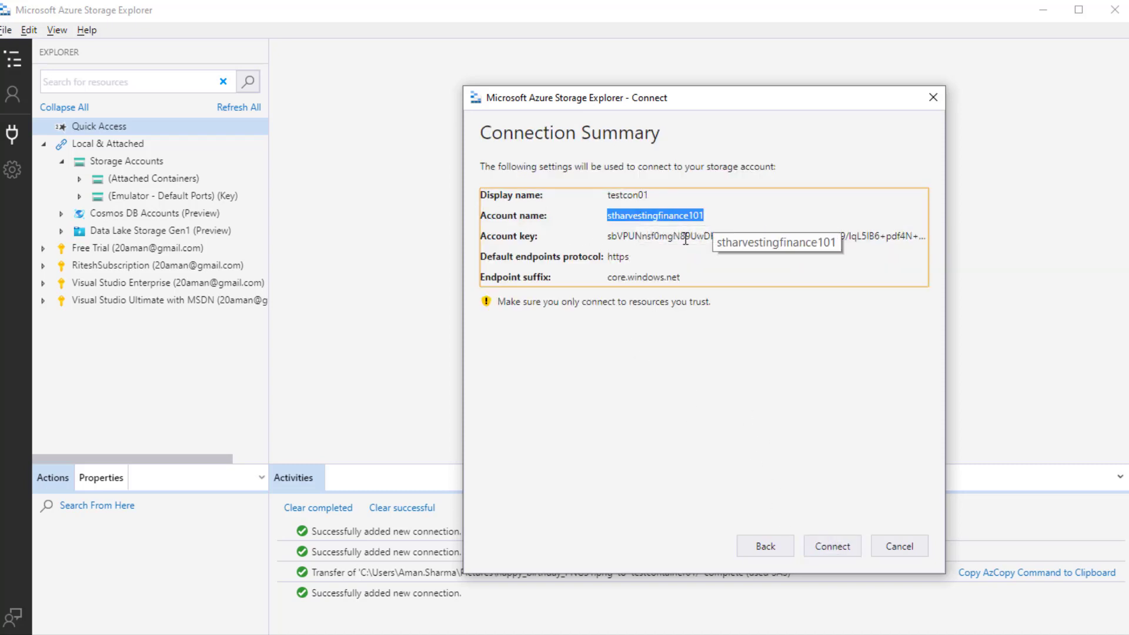
pyautogui.click(768, 378)
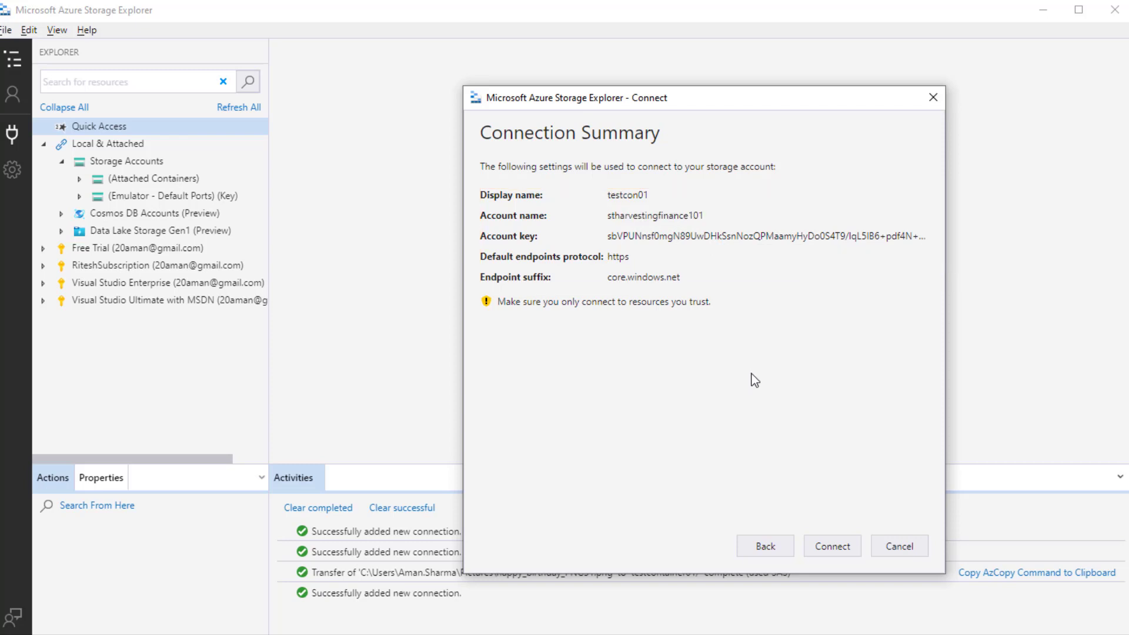
pyautogui.click(835, 544)
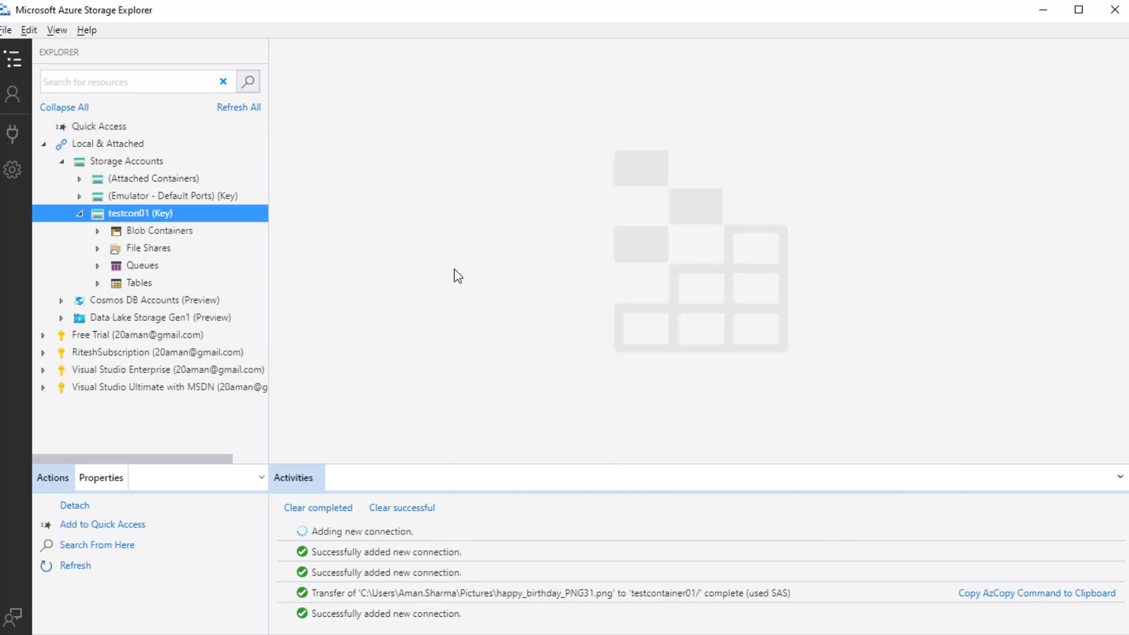
pyautogui.doubleClick(161, 231)
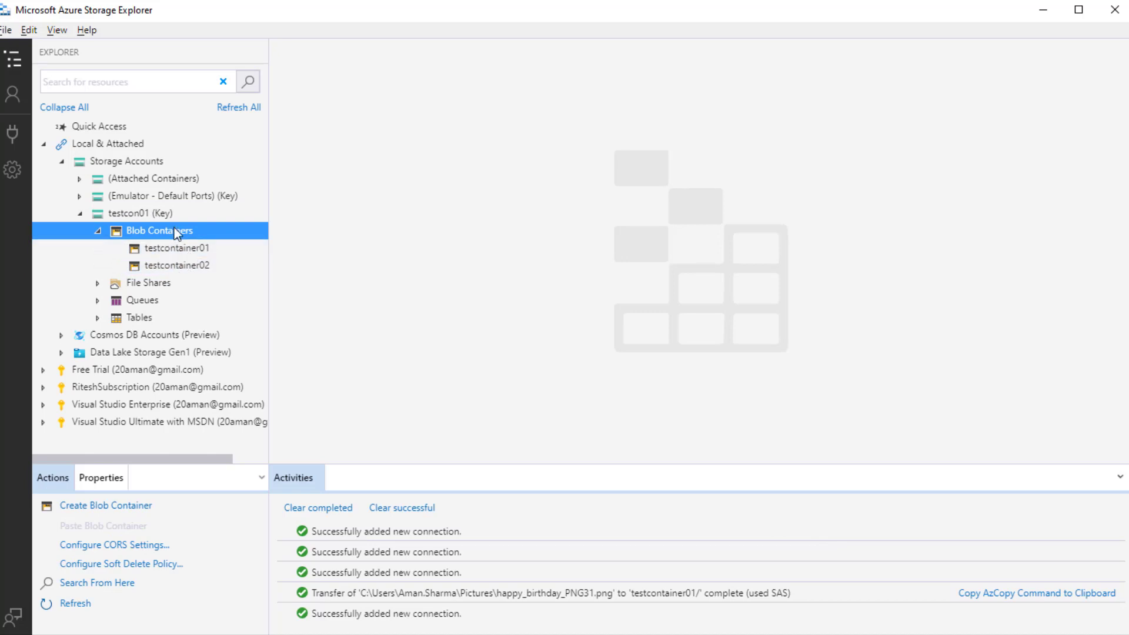
pyautogui.doubleClick(167, 247)
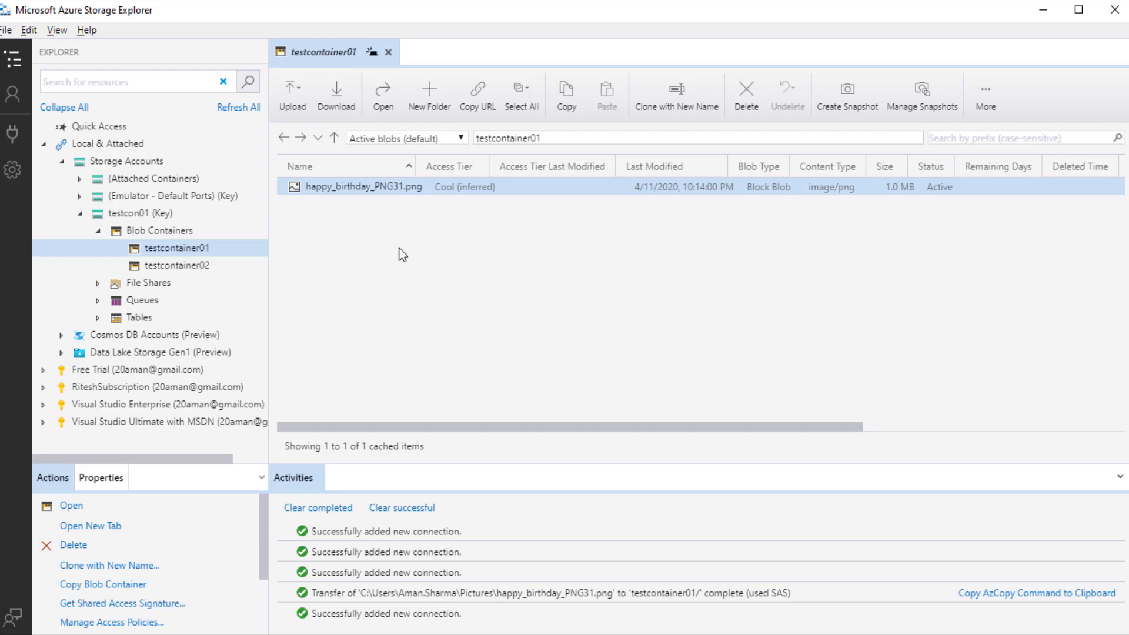
# Step: Detach the testcon01 storage account connection and confirm its removal
pyautogui.rightClick(140, 217)
pyautogui.click(158, 225)
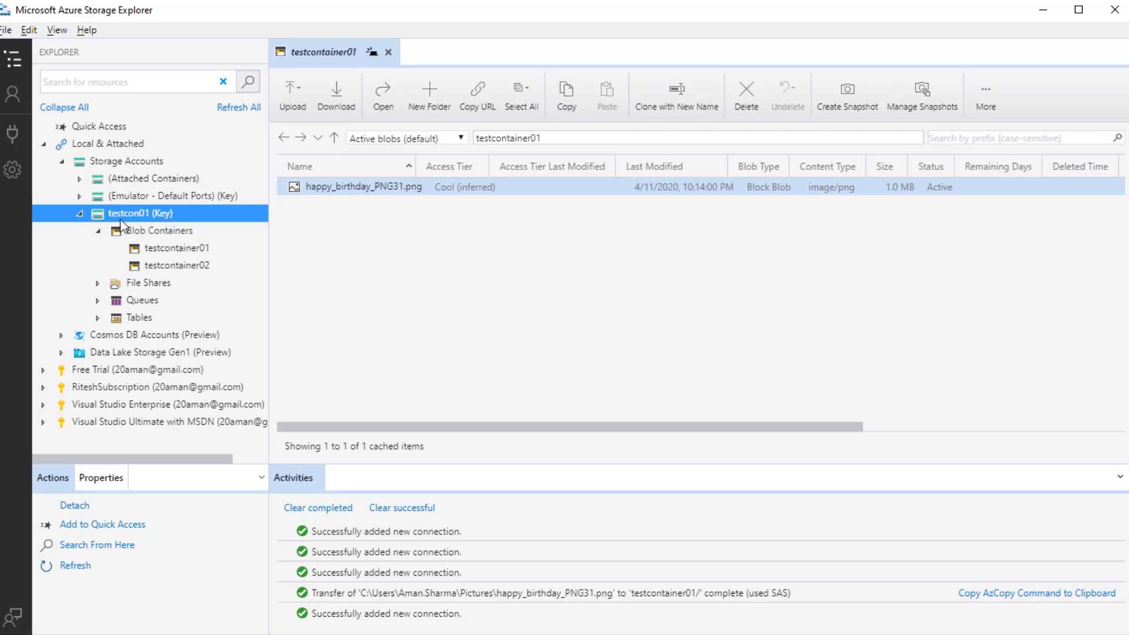
pyautogui.click(838, 497)
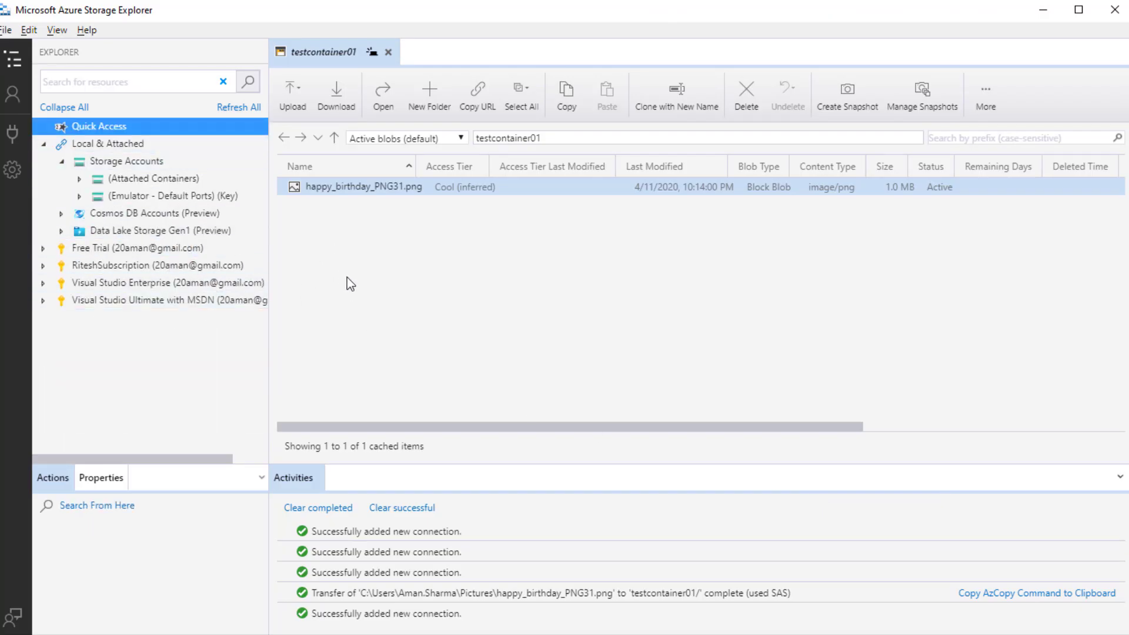
# Step: Switch to the Azure portal, open the storage account's Shared access signature settings, and read the introductory description
pyautogui.hotkey('alt', 'Tab')
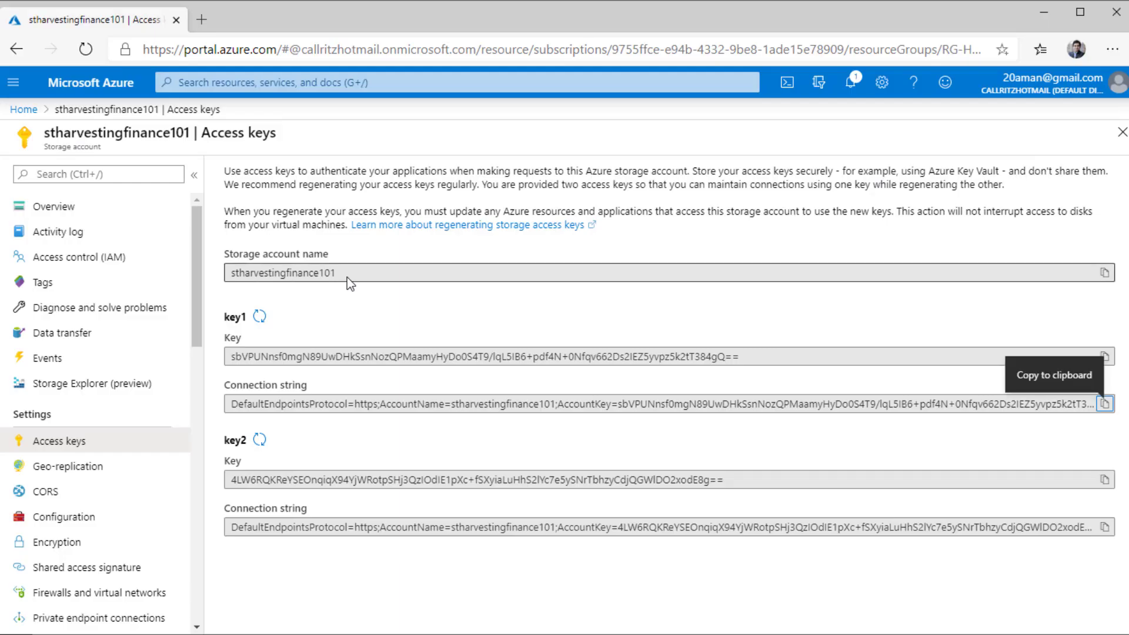
pyautogui.click(376, 317)
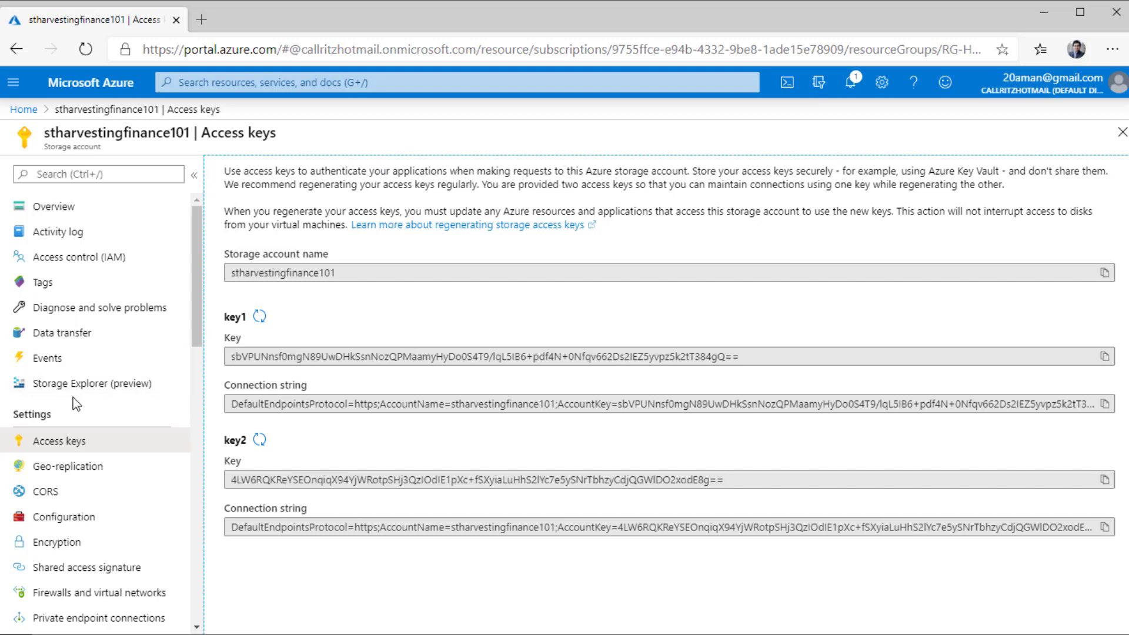
pyautogui.click(87, 569)
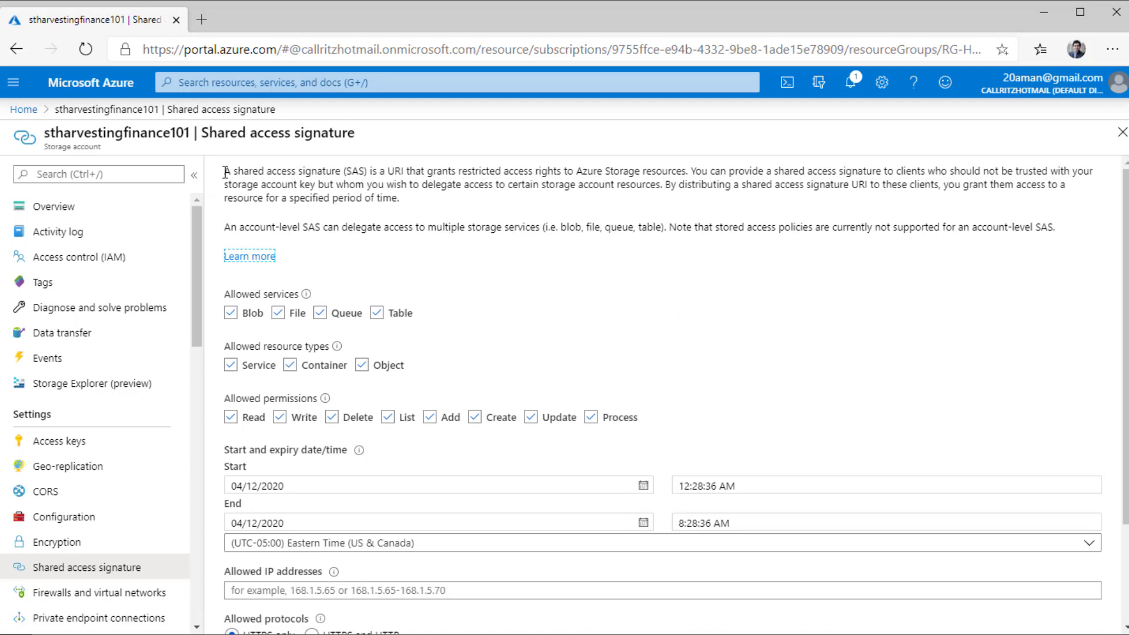
pyautogui.moveTo(226, 171); pyautogui.dragTo(425, 206)
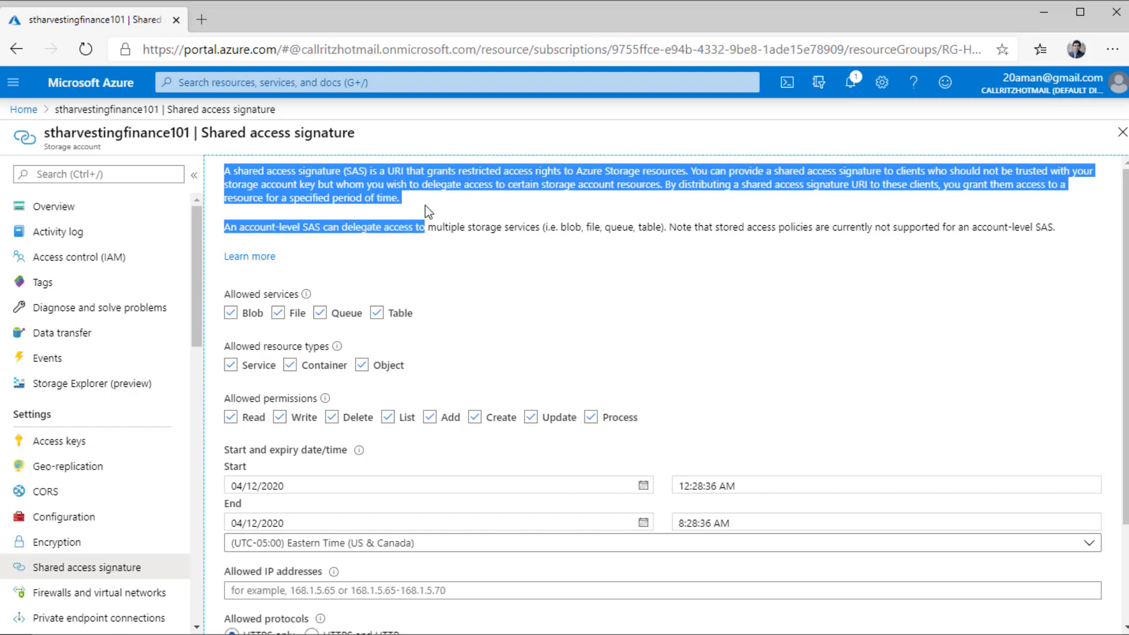
pyautogui.click(425, 193)
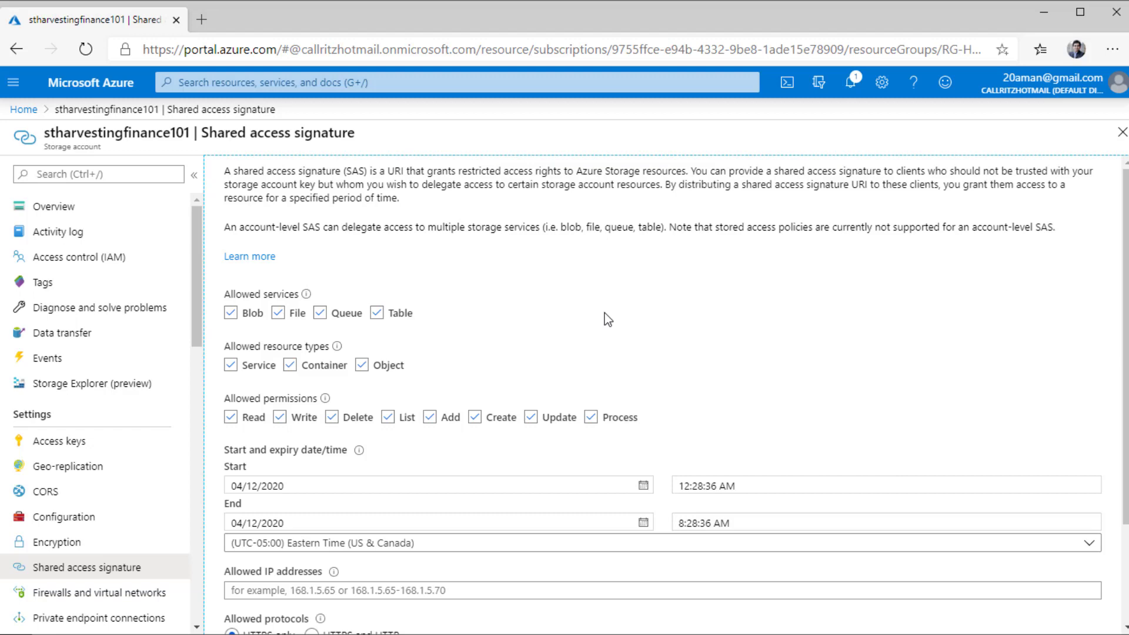
# Step: Exclude Table and Queue from the allowed services, and allow both again
pyautogui.scroll(-1, 605, 312)
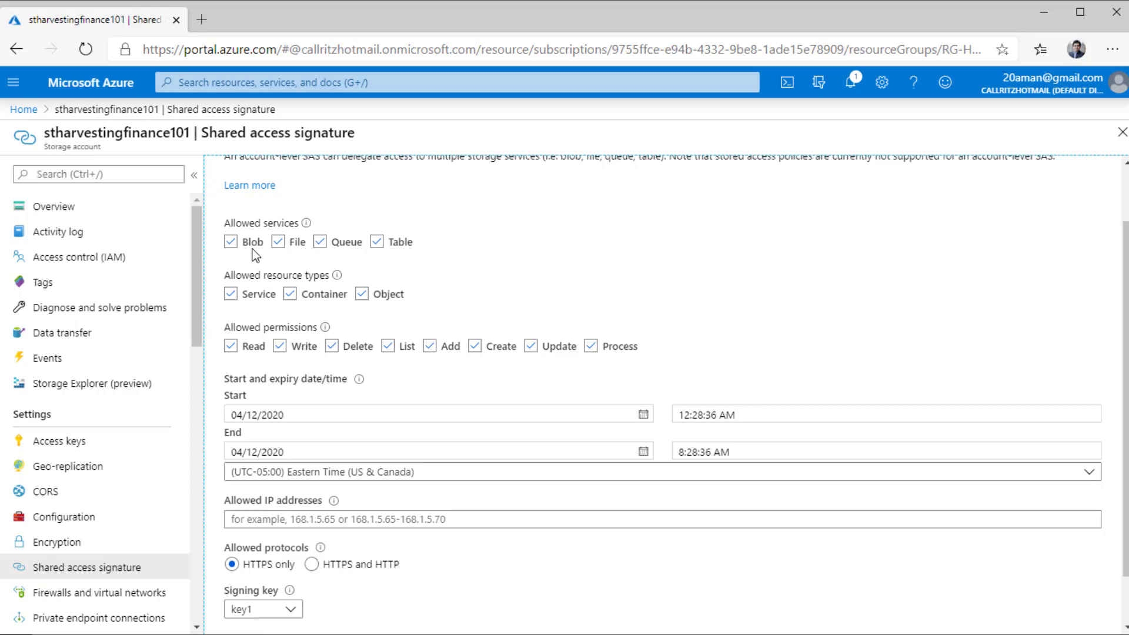
pyautogui.click(377, 242)
pyautogui.click(318, 242)
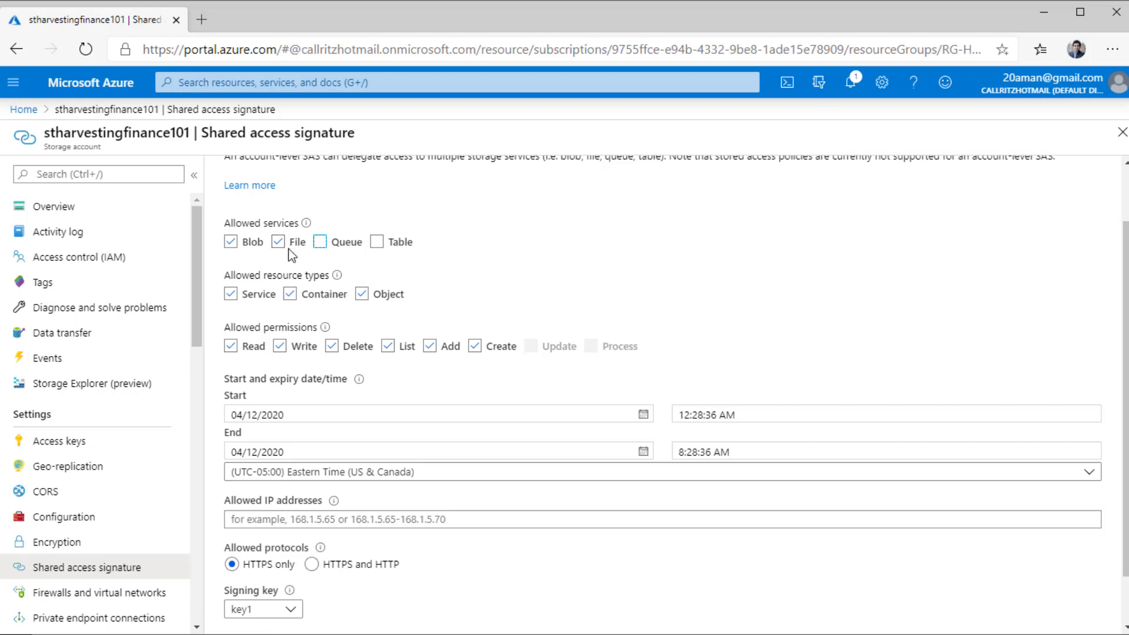
pyautogui.click(320, 242)
pyautogui.click(379, 243)
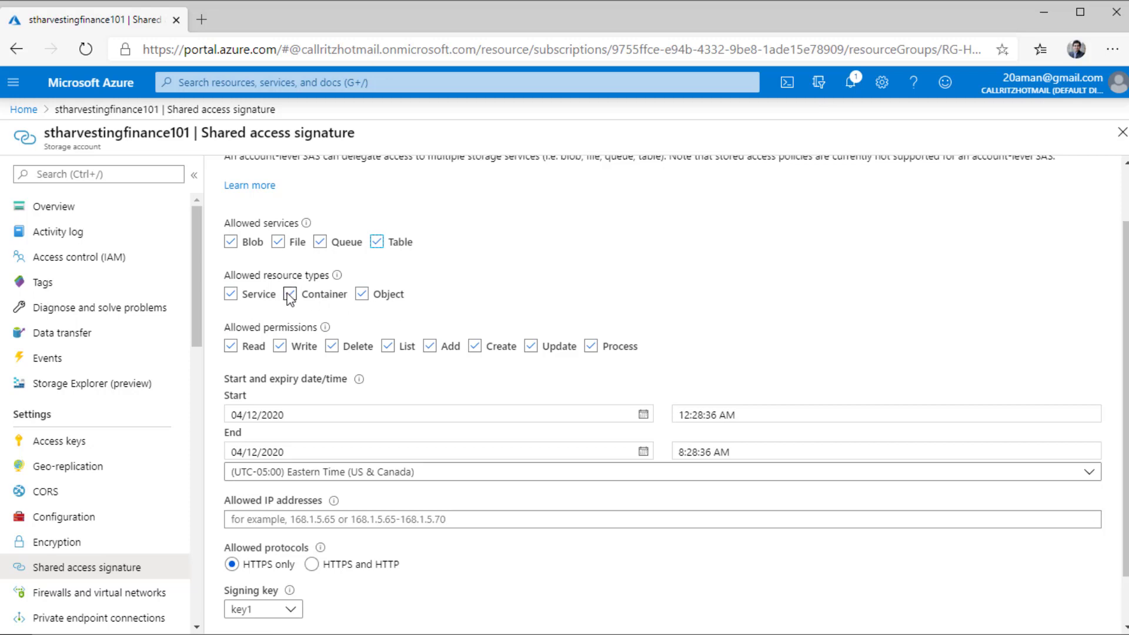
# Step: Exclude Service and Container from the allowed resource types, and allow both again
pyautogui.click(230, 294)
pyautogui.click(291, 296)
pyautogui.click(289, 294)
pyautogui.click(230, 294)
# Step: Restrict the signature's allowed permissions to Read and List only
pyautogui.scroll(-1, 705, 294)
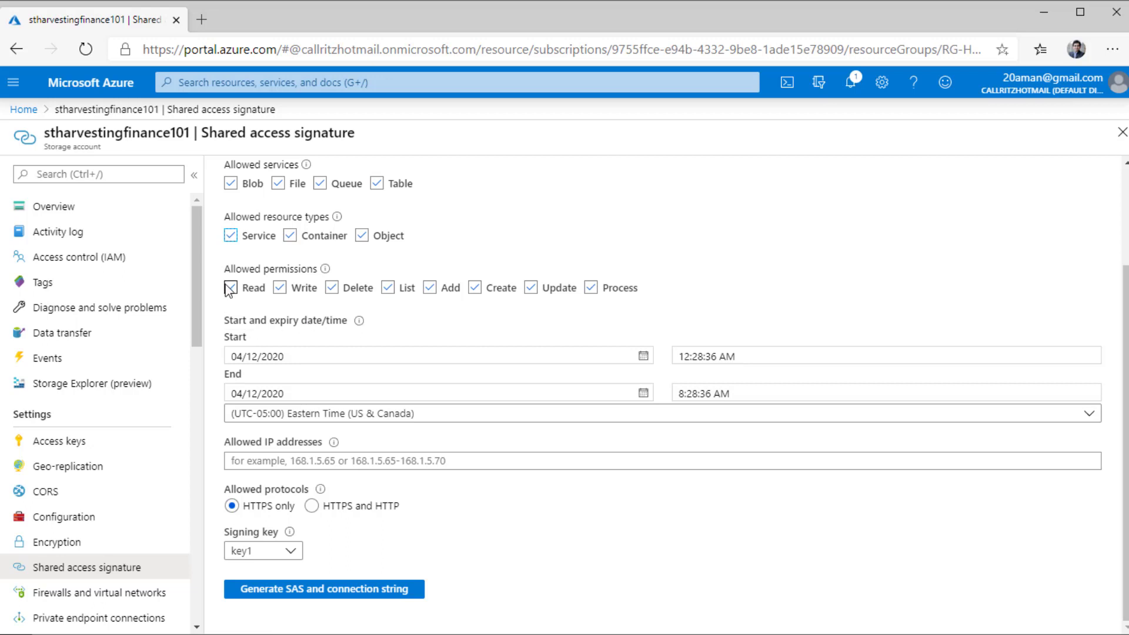
pyautogui.click(280, 288)
pyautogui.click(333, 288)
pyautogui.click(388, 288)
pyautogui.click(430, 288)
pyautogui.click(475, 288)
pyautogui.click(531, 287)
pyautogui.click(591, 288)
pyautogui.click(388, 288)
# Step: Restore the Write, Delete, Add, Create, Update and Process permissions for the signature
pyautogui.click(279, 290)
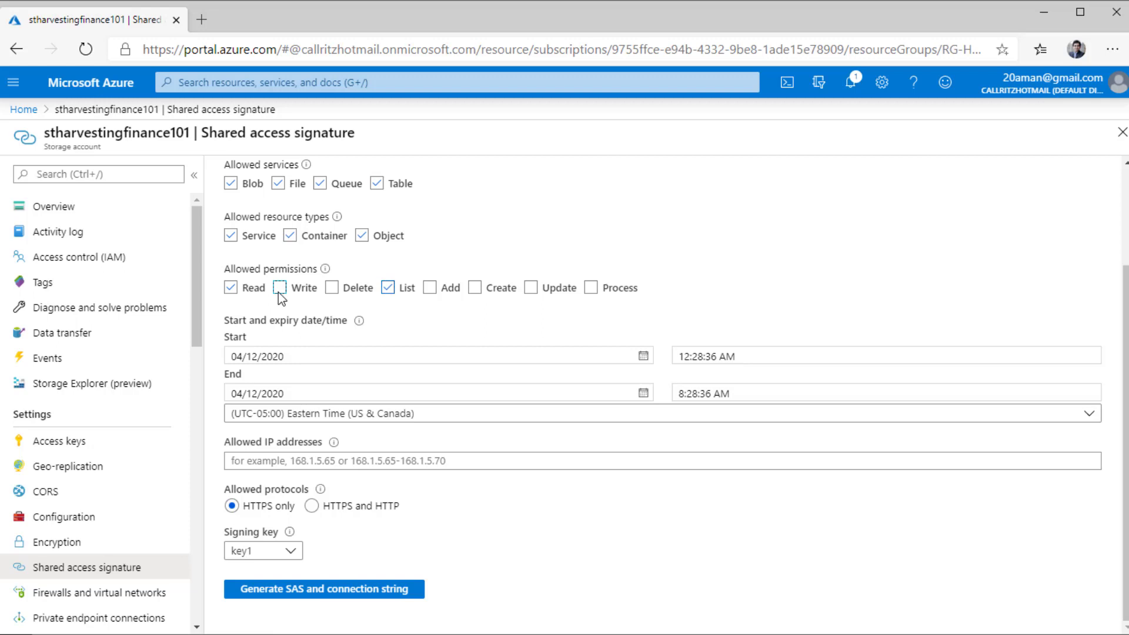
pyautogui.click(336, 291)
pyautogui.click(475, 287)
pyautogui.click(531, 287)
pyautogui.click(590, 288)
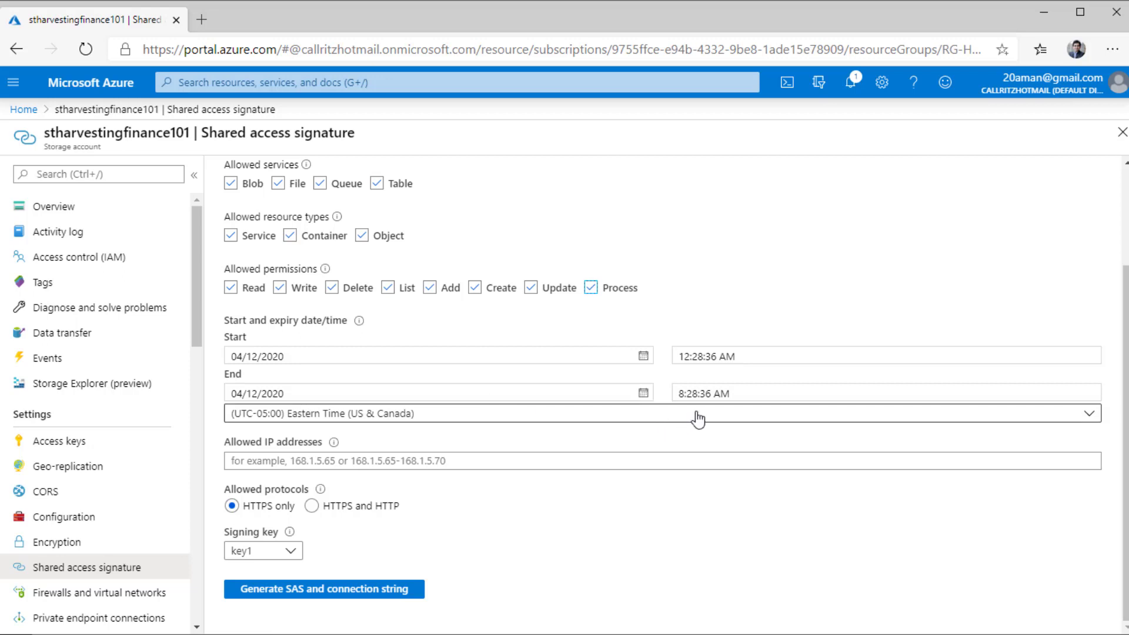
# Step: Set the shared access signature's end date to 05/12/2020
pyautogui.click(644, 393)
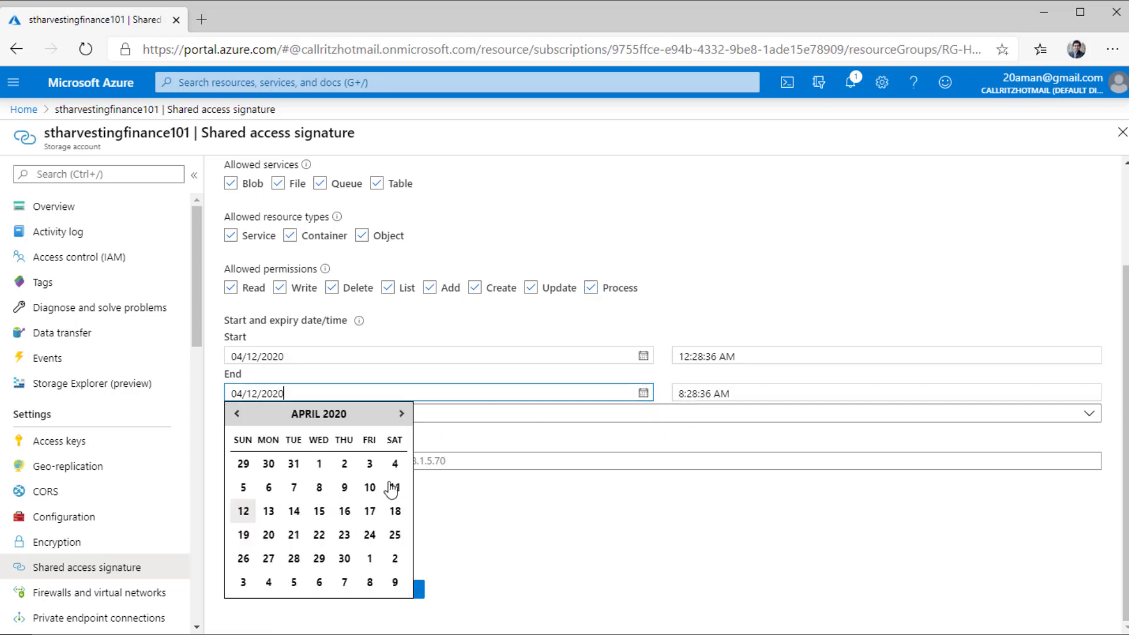
pyautogui.click(401, 414)
pyautogui.click(294, 512)
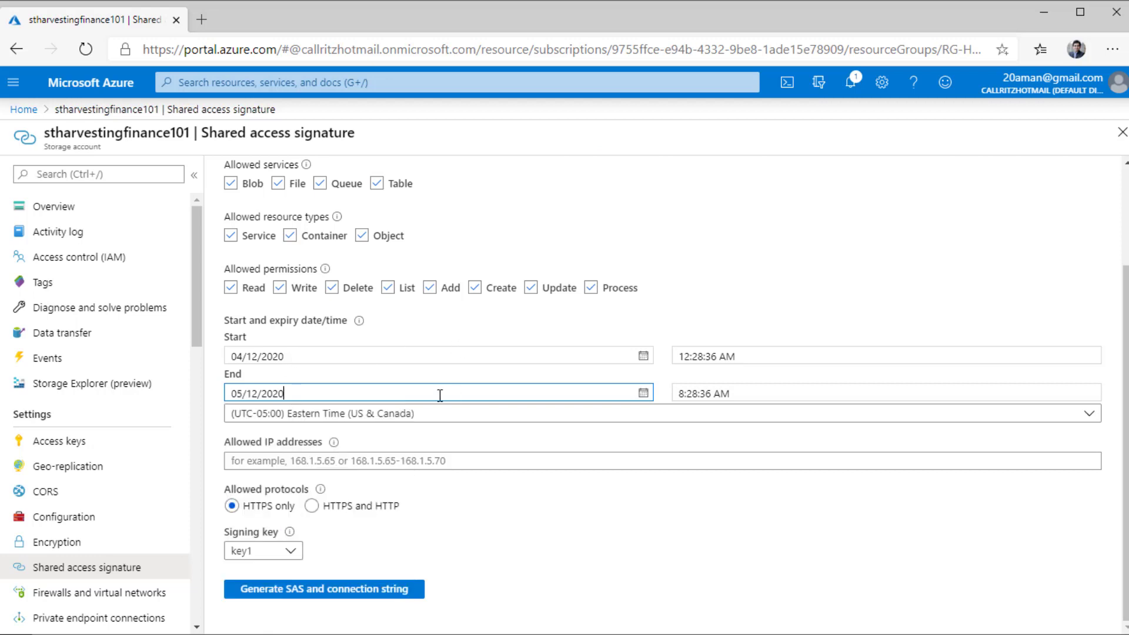
# Step: Examine the time zone choices, the end time and the allowed IP addresses setting of the signature
pyautogui.click(404, 415)
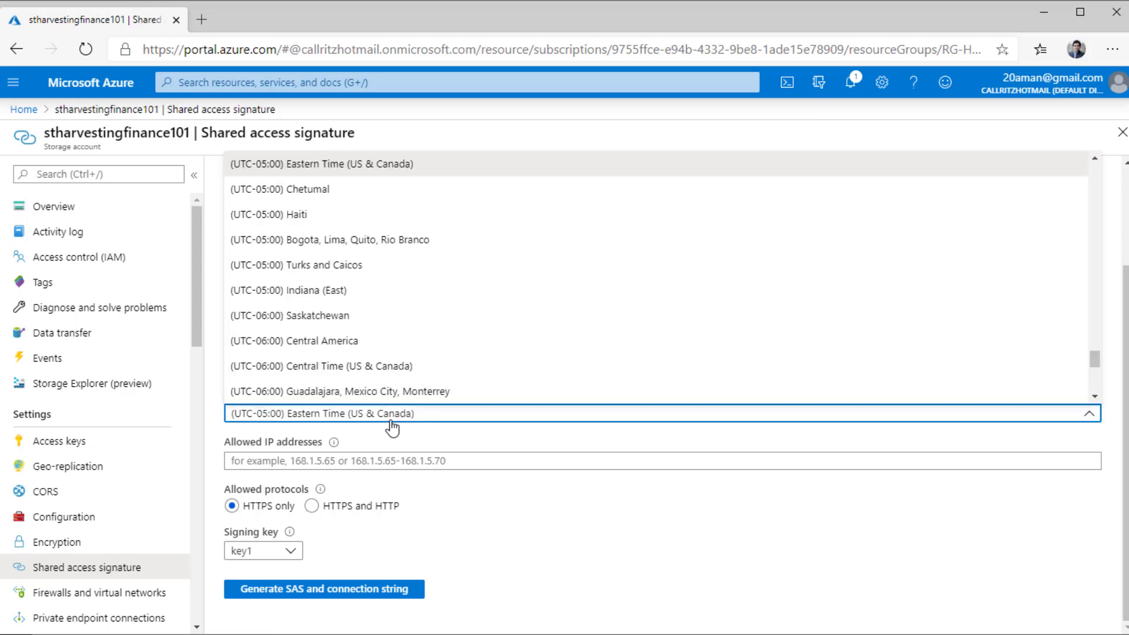
pyautogui.click(435, 438)
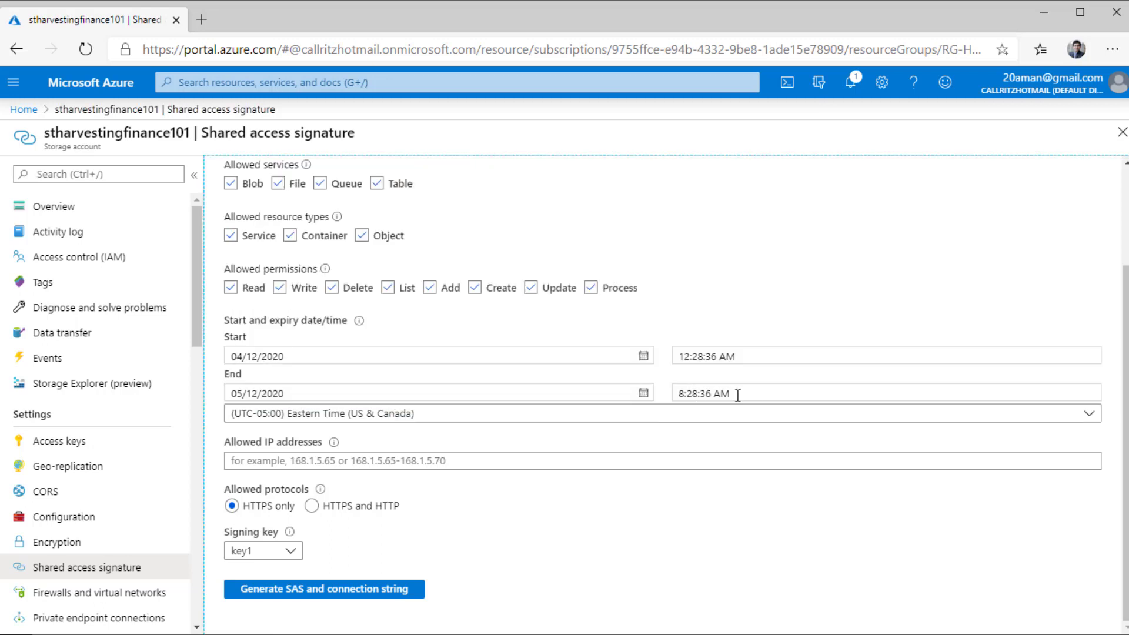
pyautogui.moveTo(753, 394); pyautogui.dragTo(564, 428)
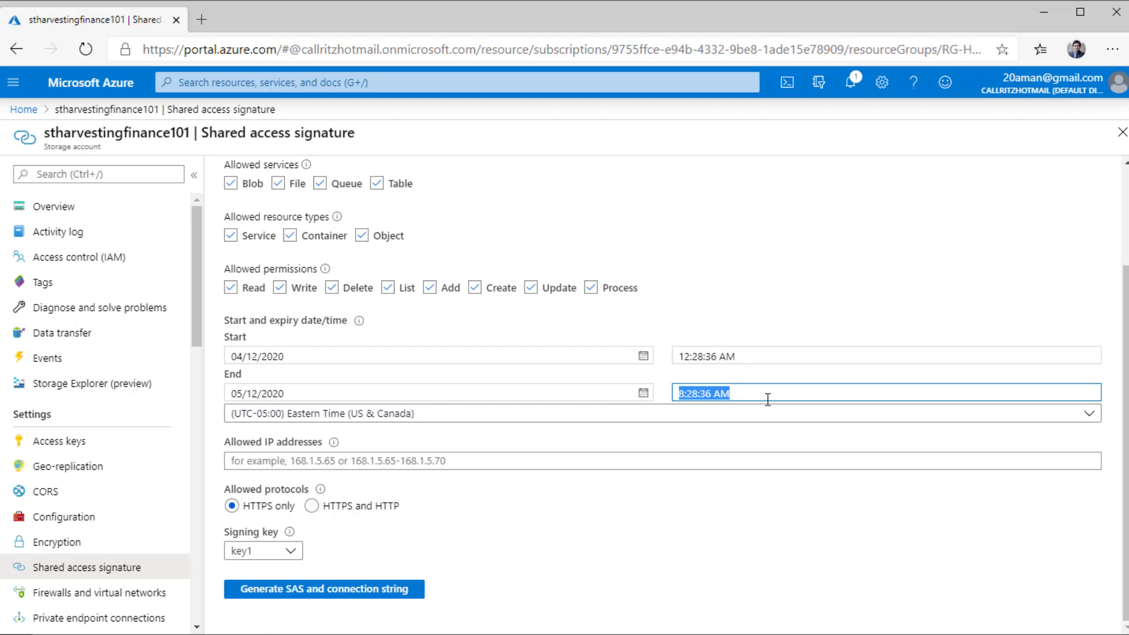
pyautogui.click(465, 436)
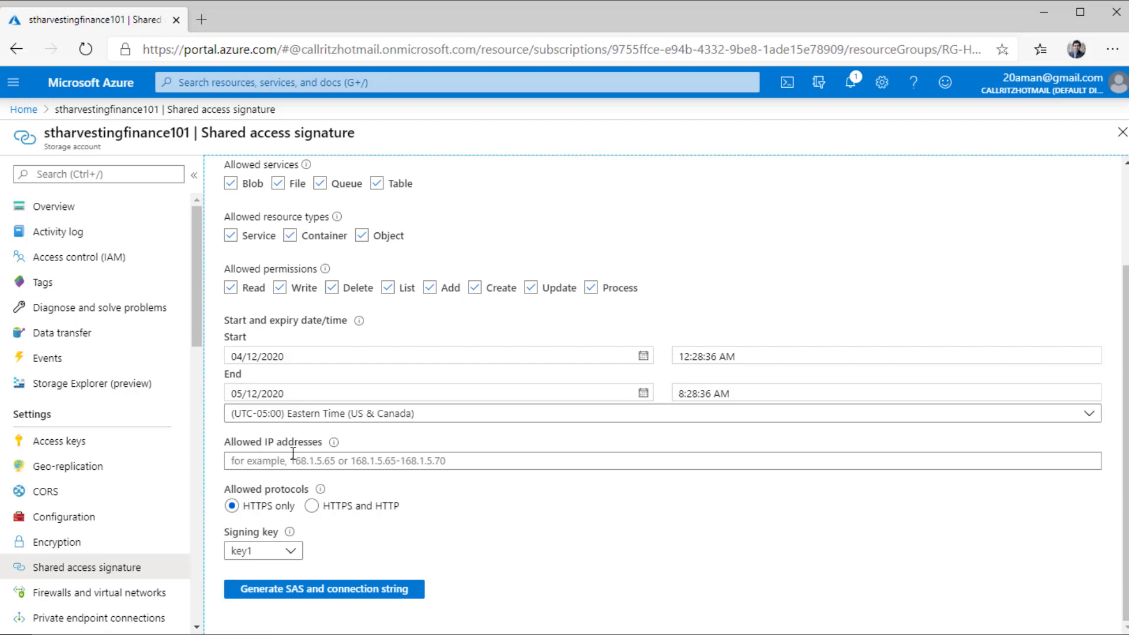
pyautogui.click(293, 458)
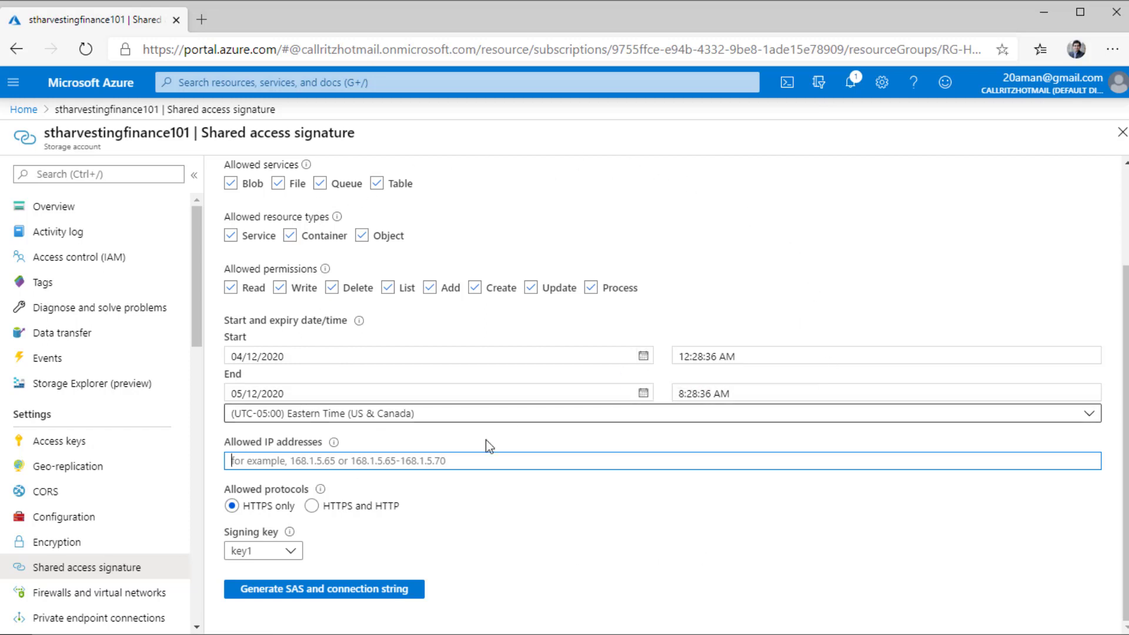
# Step: Check the signing key choices, keep key1, and generate the SAS and connection string
pyautogui.click(277, 552)
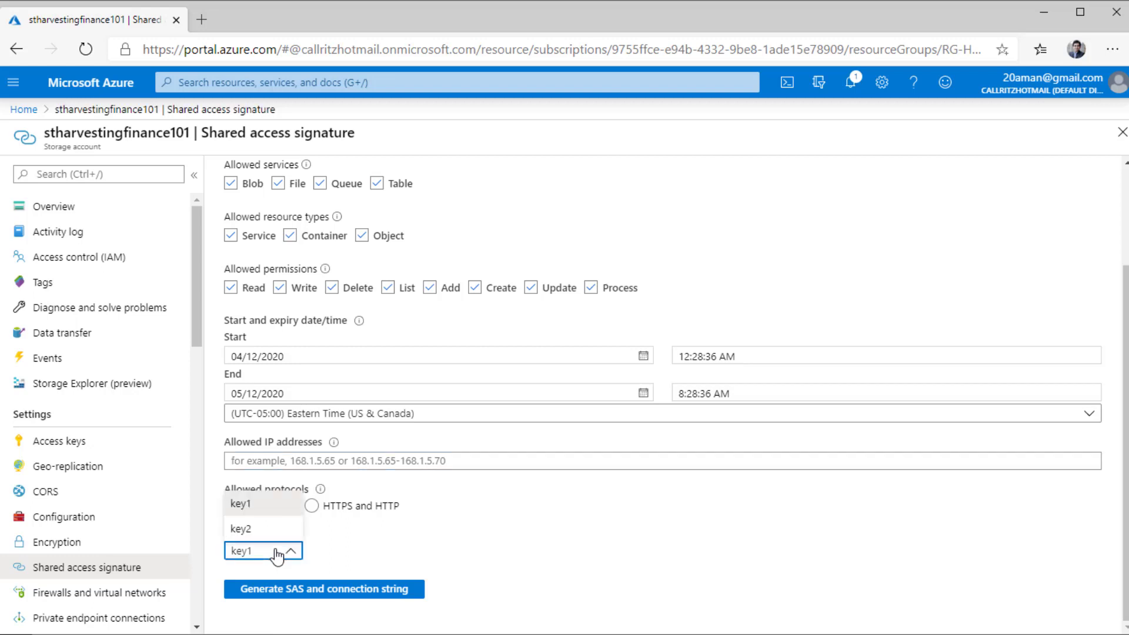
pyautogui.click(481, 552)
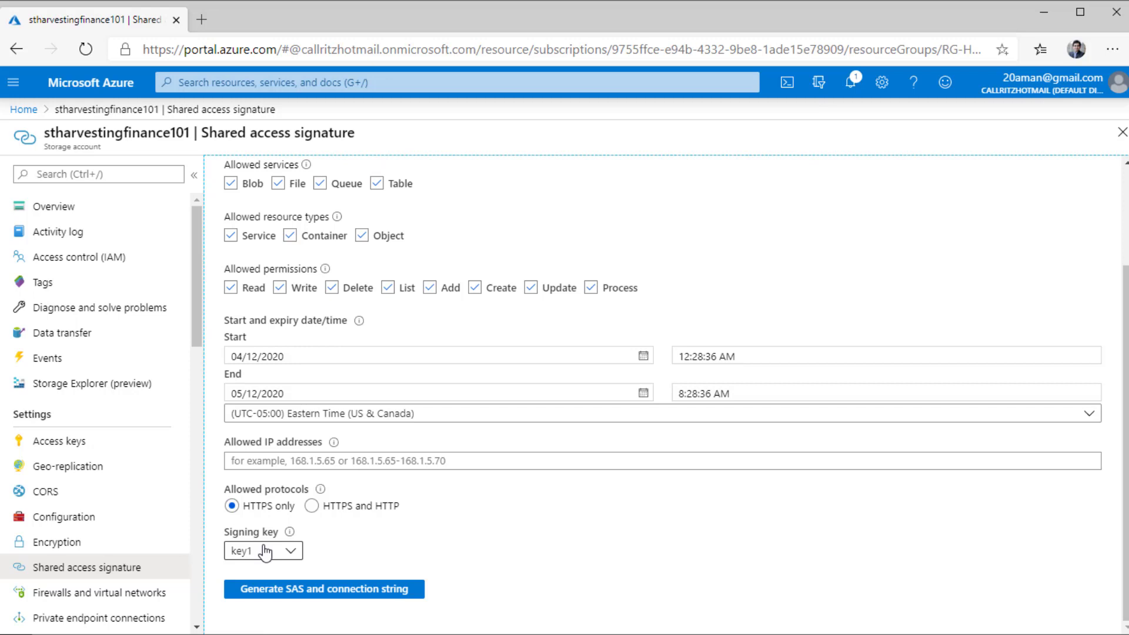
pyautogui.click(289, 591)
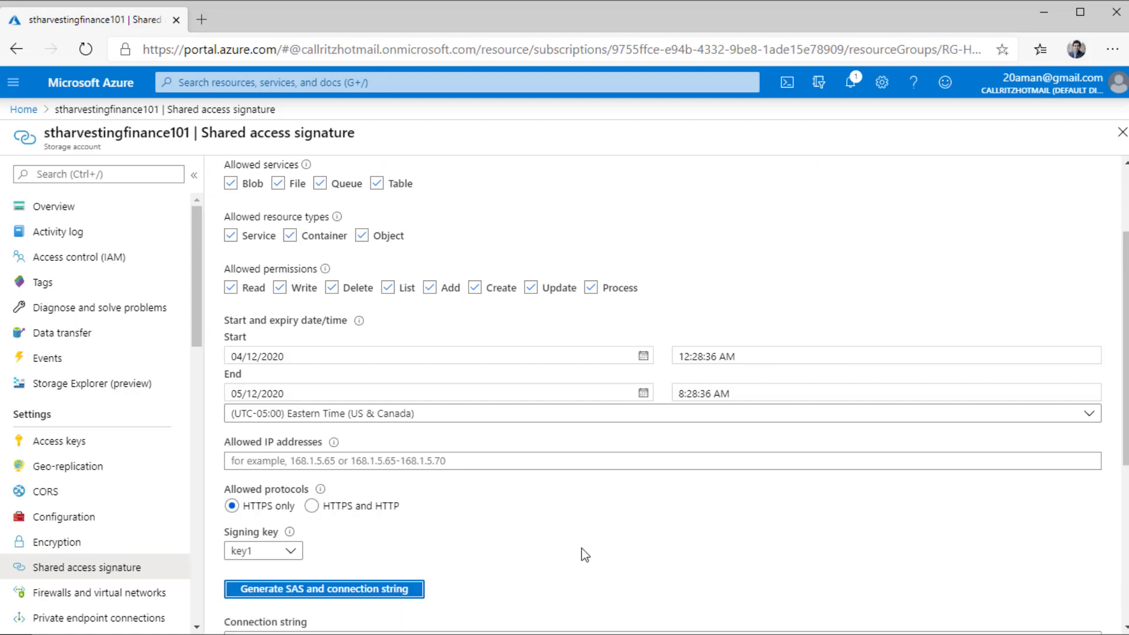
pyautogui.scroll(-5, 644, 464)
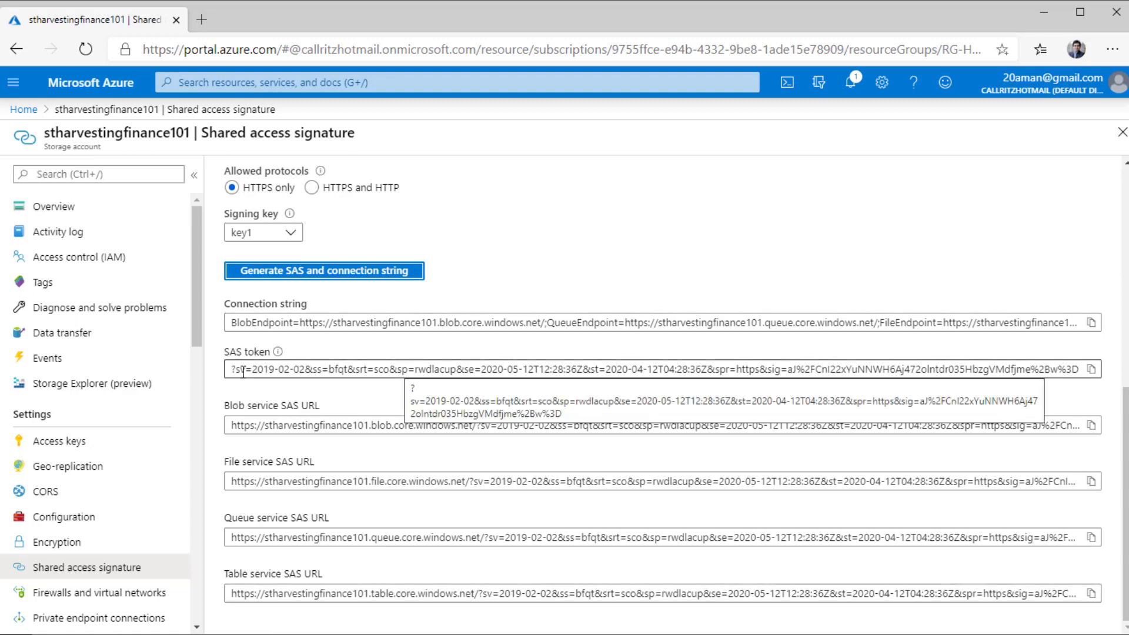
# Step: Examine the version value in the generated SAS token, copy the SAS connection string, and review the signature's settings
pyautogui.click(301, 368)
pyautogui.moveTo(300, 369); pyautogui.dragTo(253, 369)
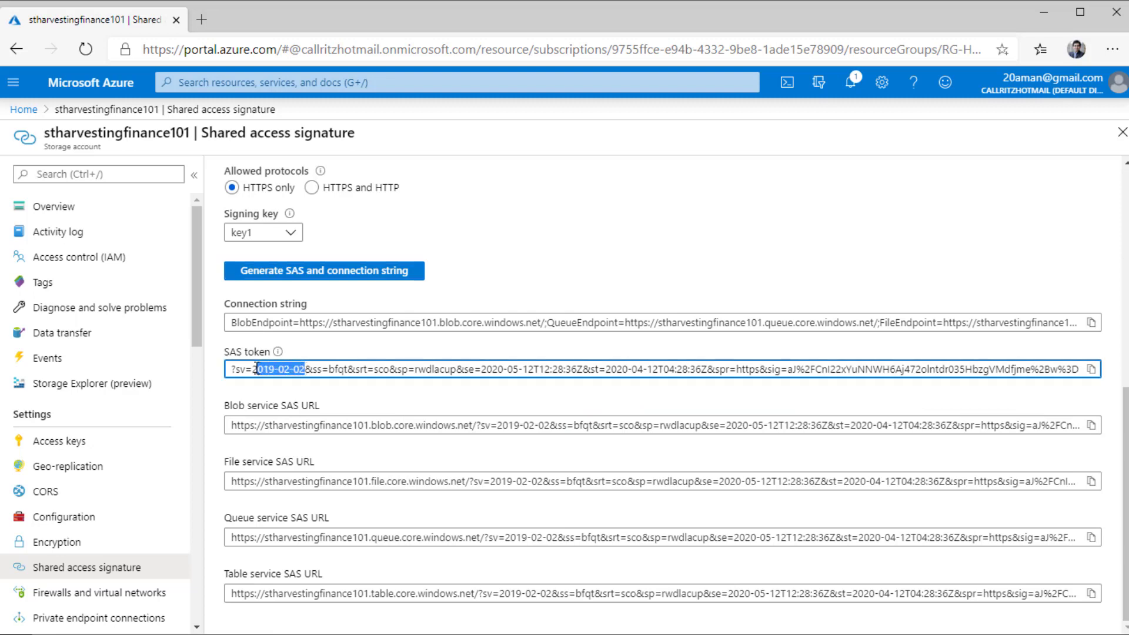
pyautogui.click(379, 360)
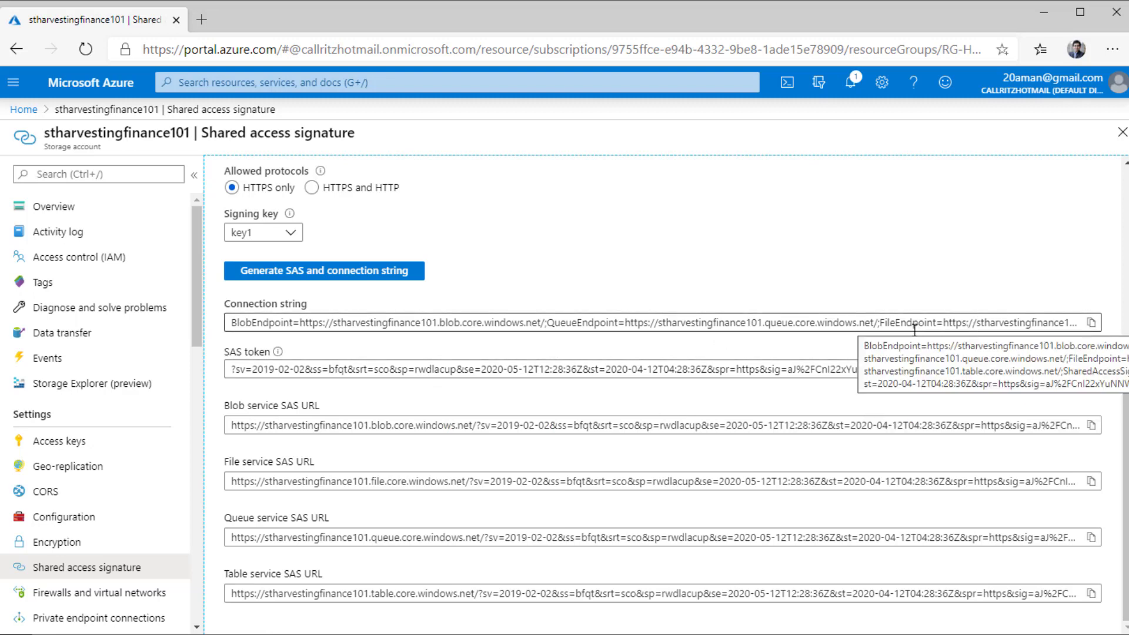
pyautogui.click(1090, 325)
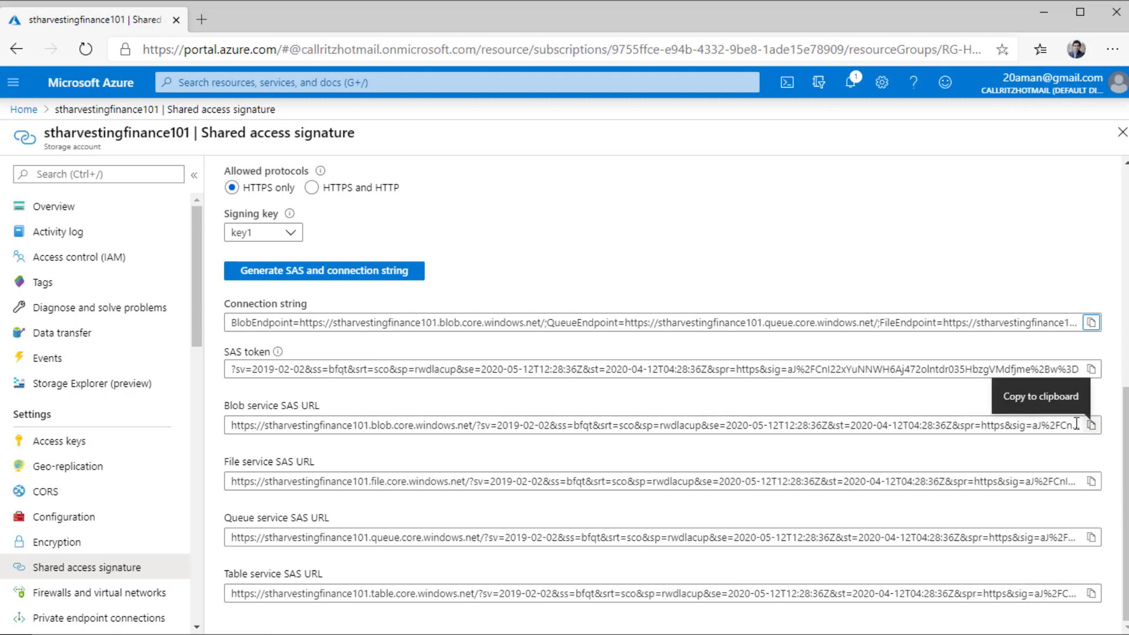
pyautogui.click(1092, 324)
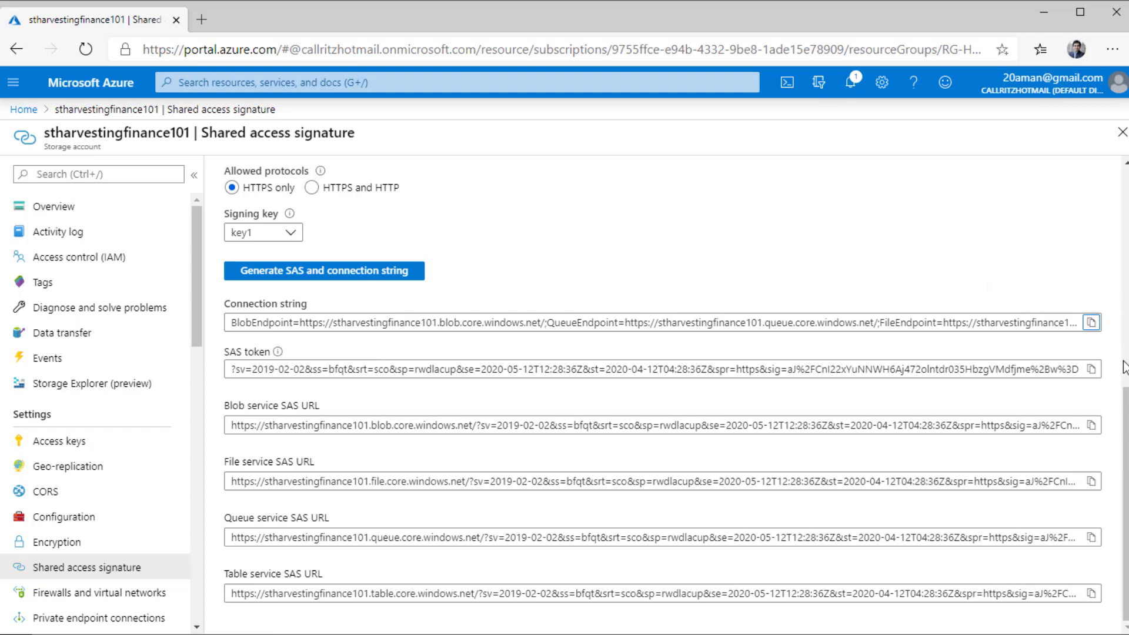
pyautogui.moveTo(1125, 400); pyautogui.dragTo(1126, 212)
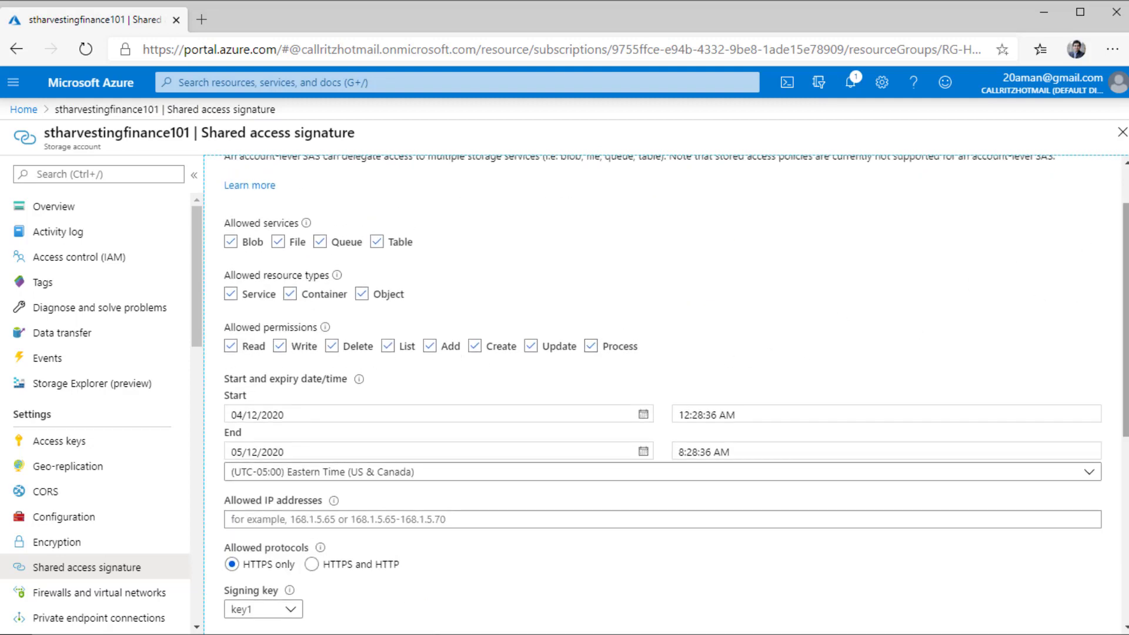
pyautogui.moveTo(1125, 263); pyautogui.dragTo(1107, 332)
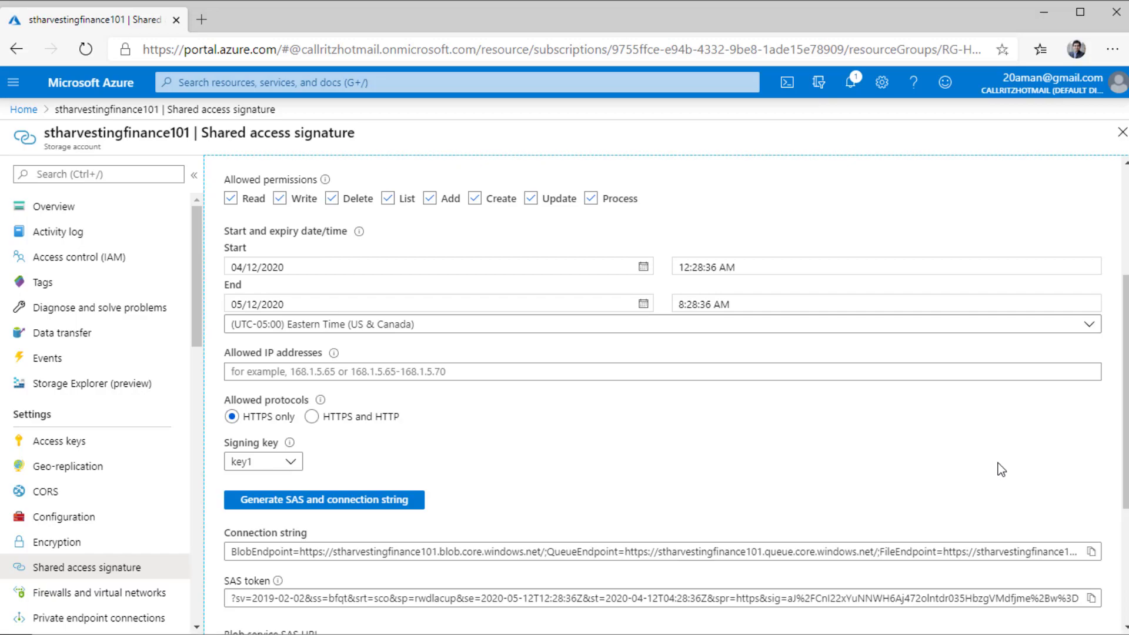
# Step: Switch to Azure Storage Explorer and start a new storage connection that uses a connection string
pyautogui.hotkey('alt', 'Tab')
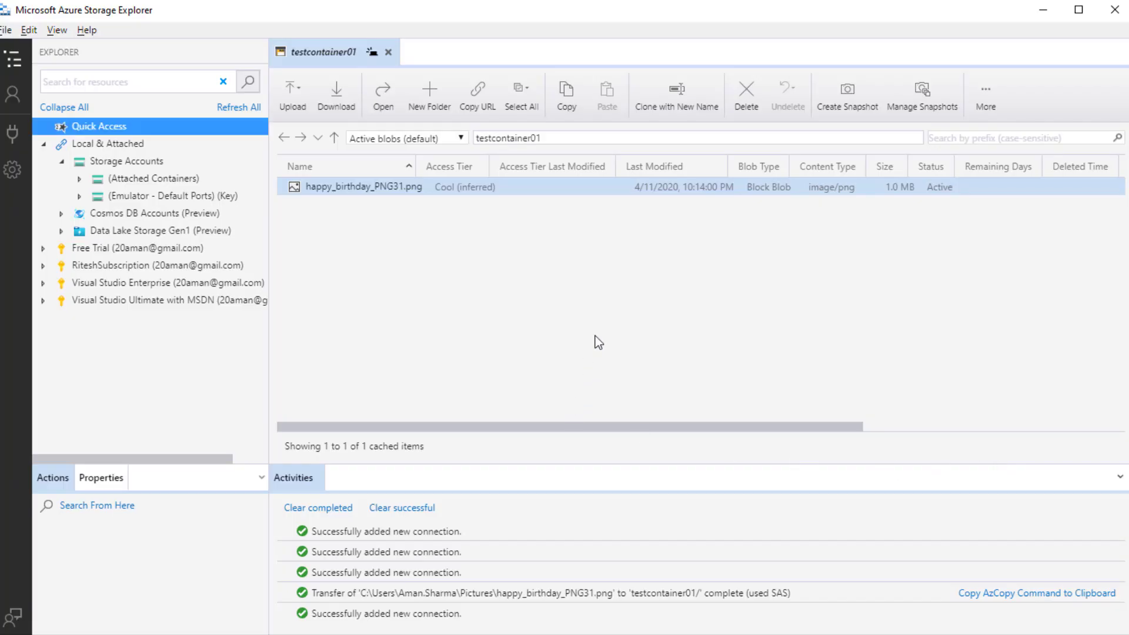
pyautogui.click(13, 137)
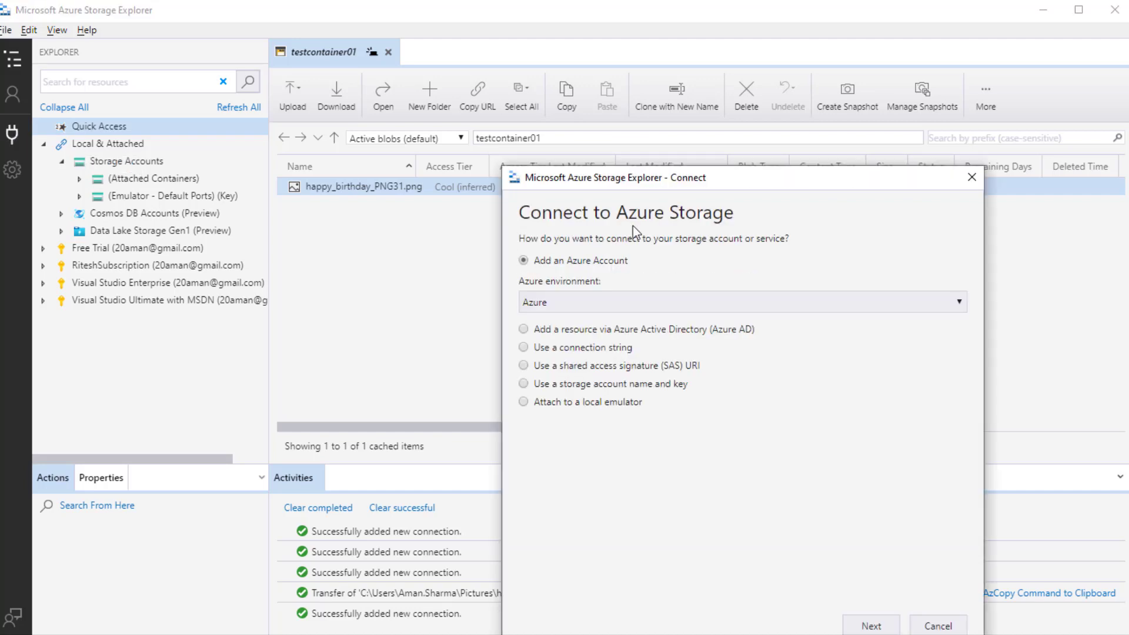
pyautogui.click(523, 348)
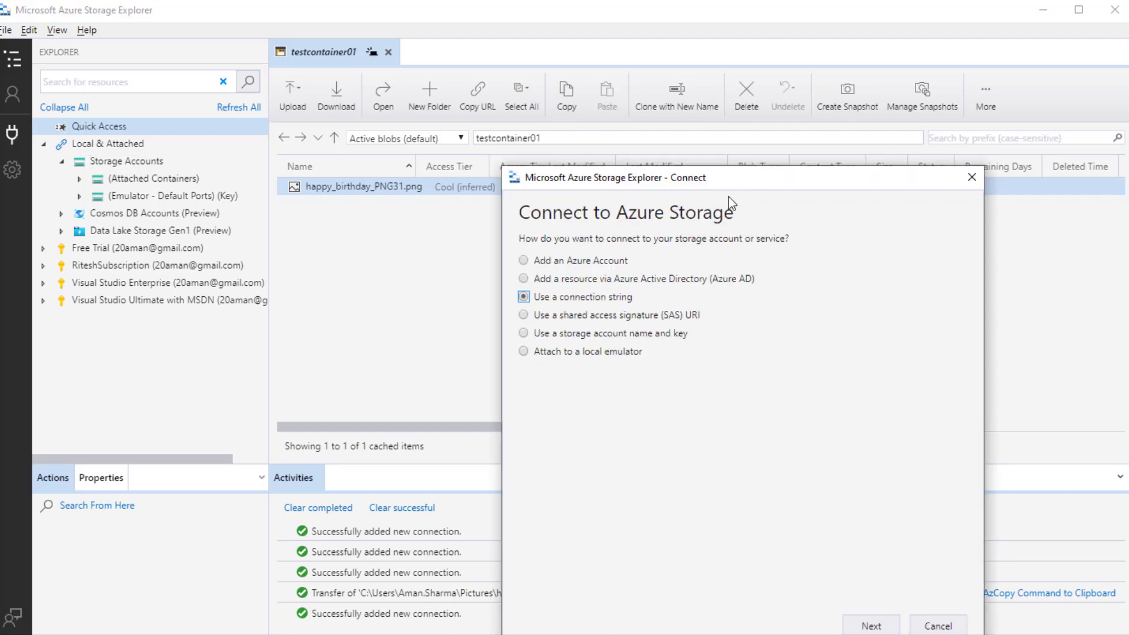
pyautogui.moveTo(739, 177); pyautogui.dragTo(689, 107)
pyautogui.click(812, 542)
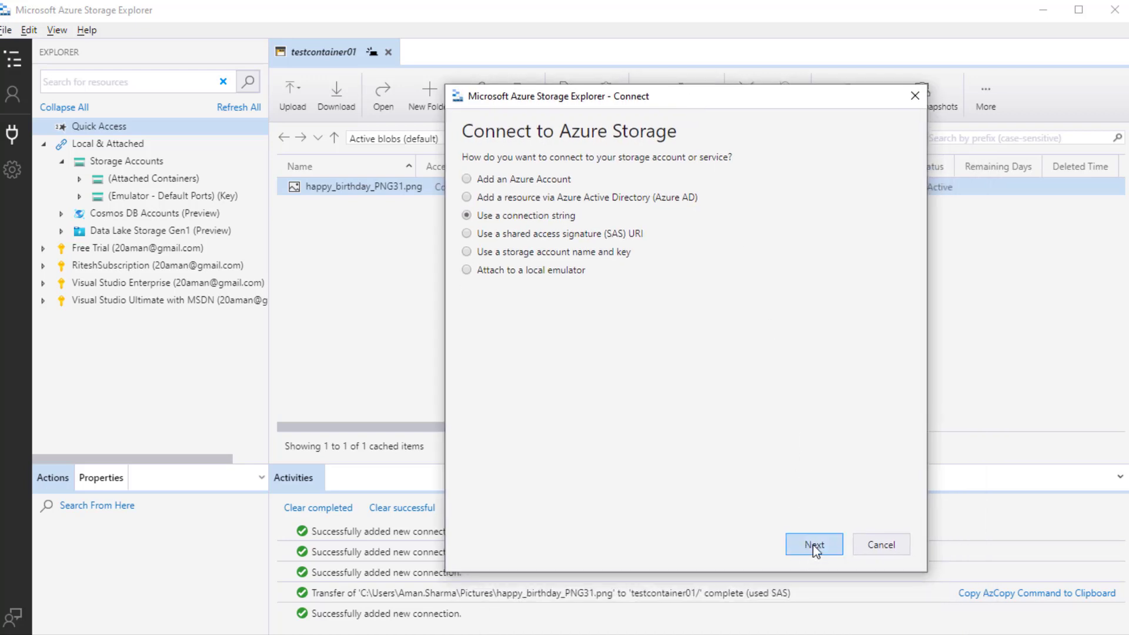
# Step: Name the connection testcon02, paste the copied SAS connection string, and continue to the connection summary
pyautogui.write('t')
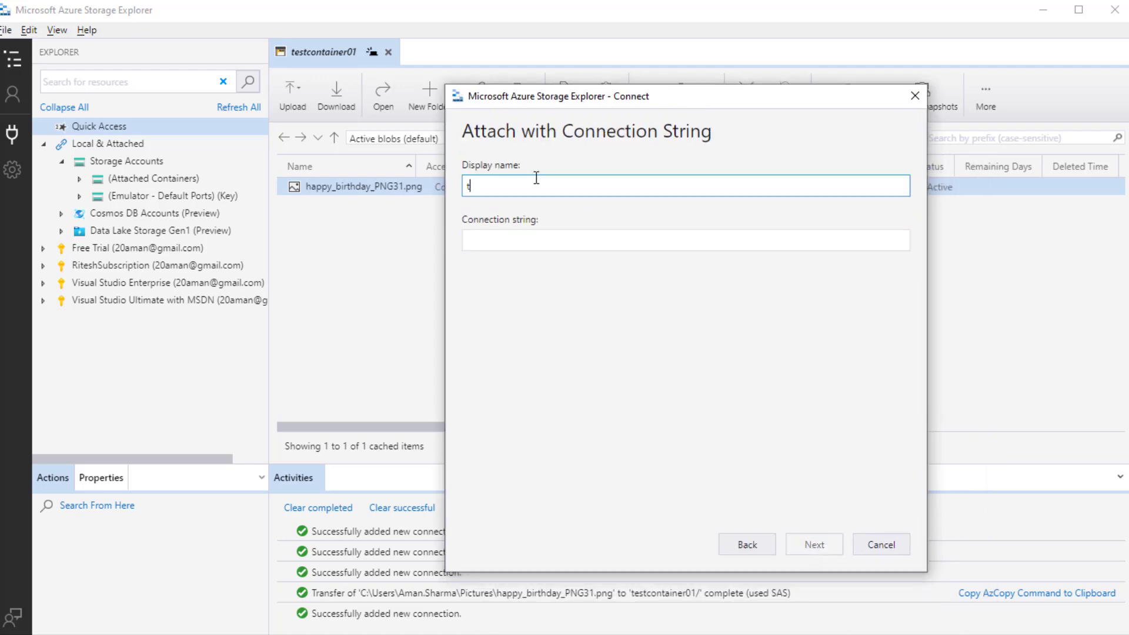
pyautogui.write('estcon02')
pyautogui.press('Tab')
pyautogui.hotkey('ctrl', 'v')
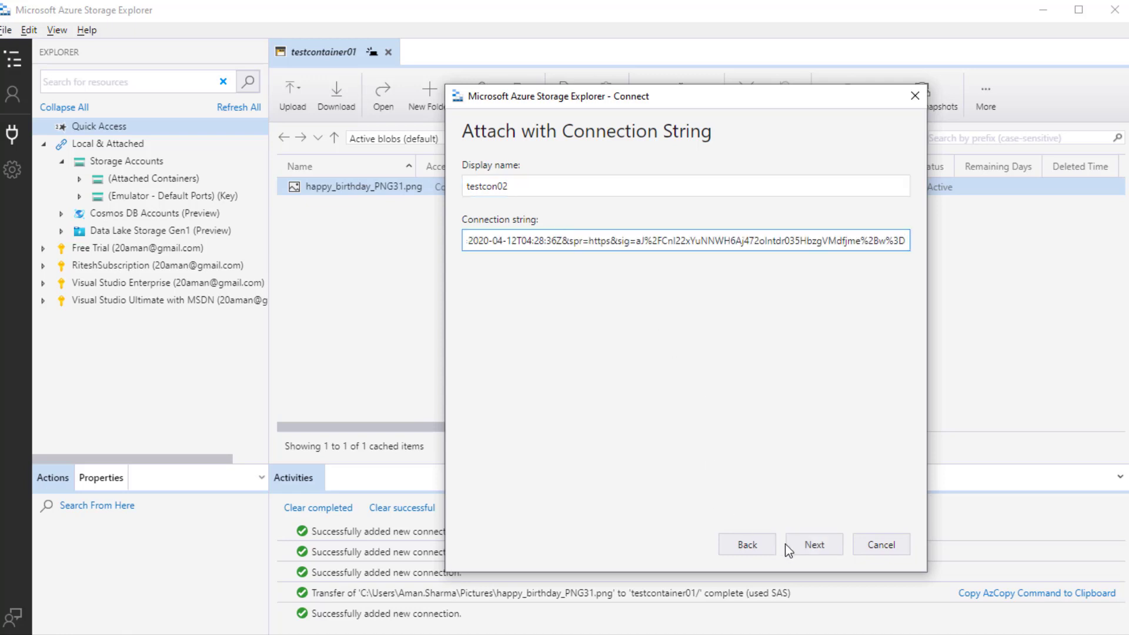
pyautogui.click(813, 544)
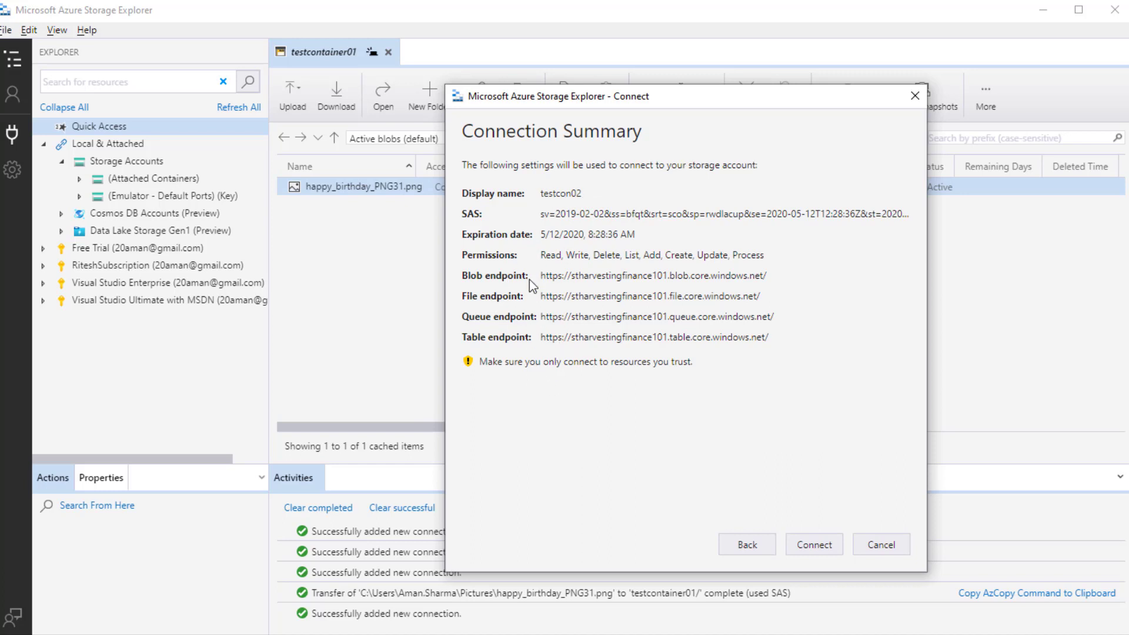
# Step: Check the blob and file endpoints and the SAS in the connection summary, and connect to the storage account
pyautogui.moveTo(542, 274); pyautogui.dragTo(795, 277)
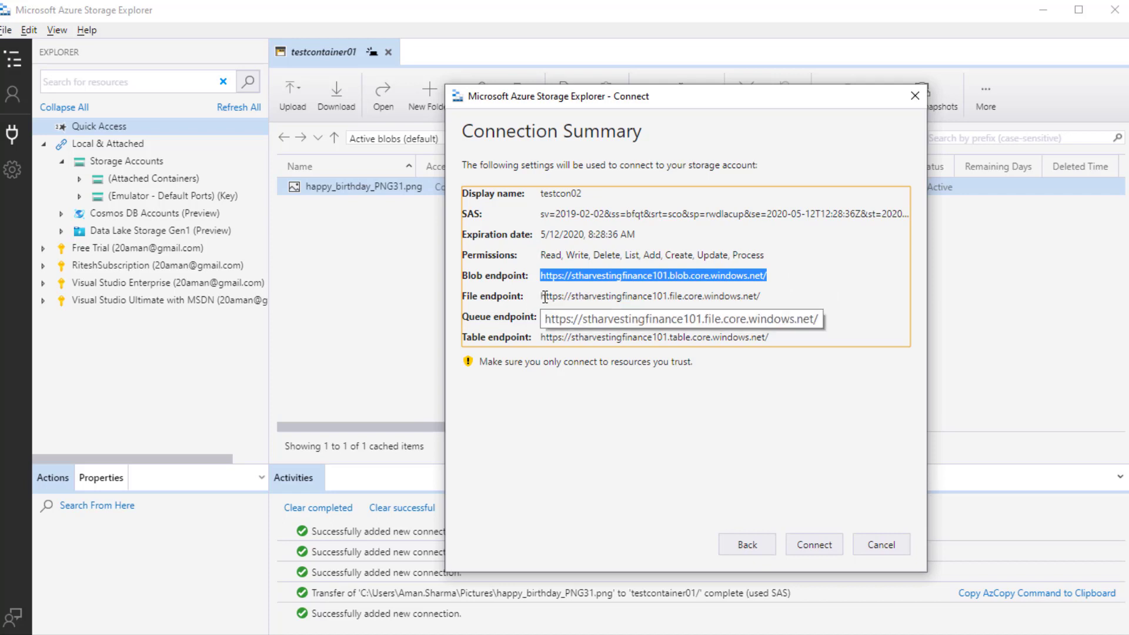
pyautogui.moveTo(545, 297); pyautogui.dragTo(800, 301)
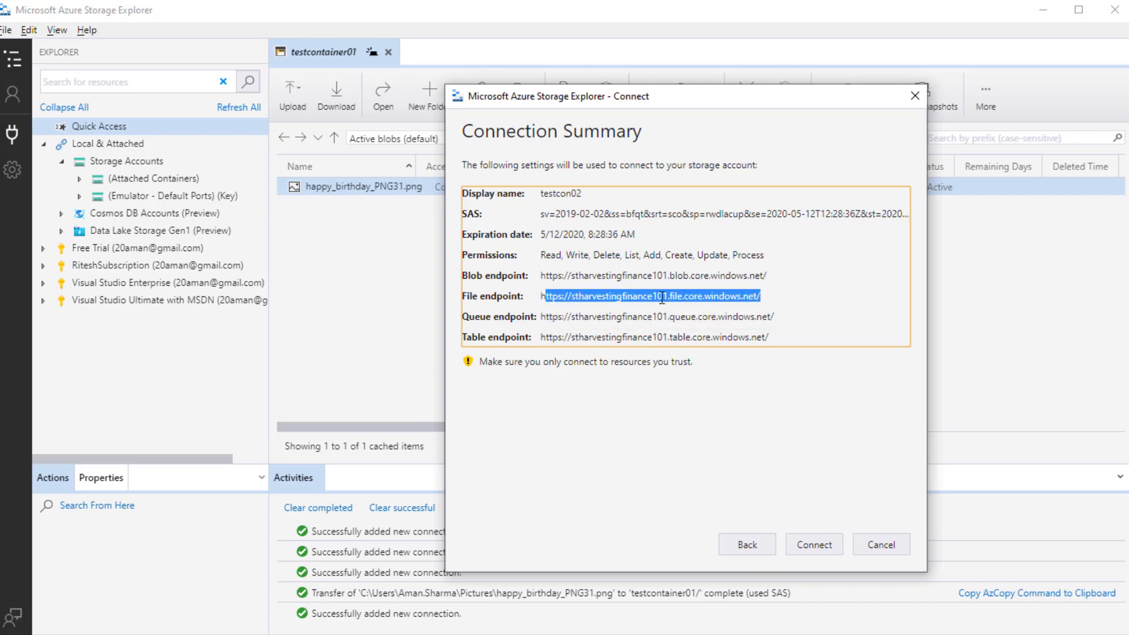
pyautogui.click(798, 294)
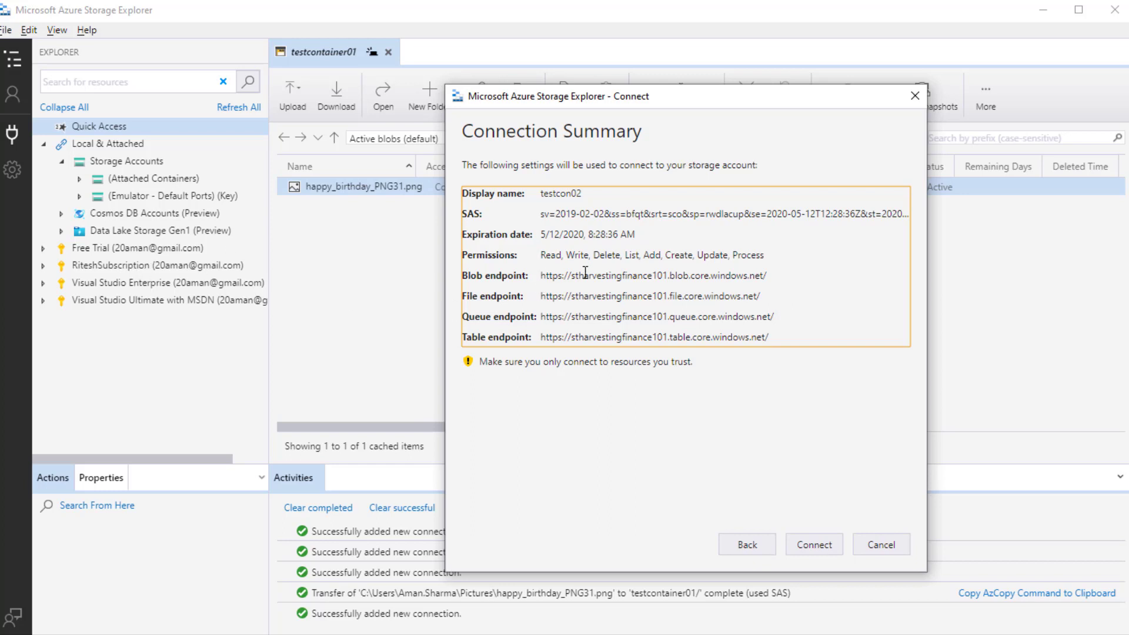
pyautogui.moveTo(541, 275); pyautogui.dragTo(796, 274)
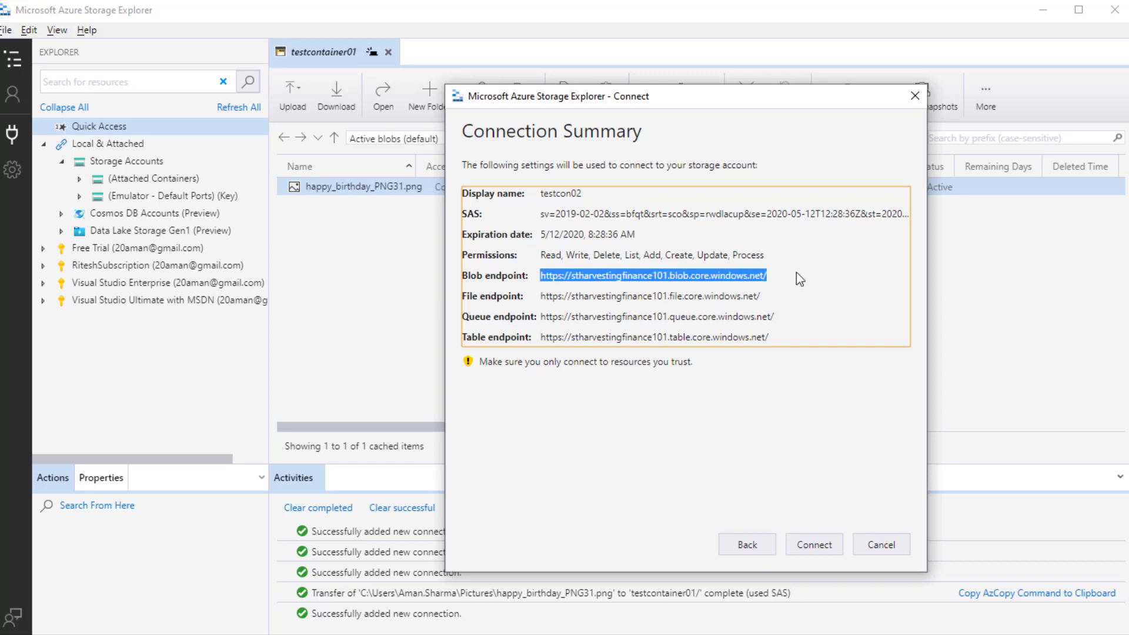
pyautogui.click(548, 217)
pyautogui.moveTo(548, 216); pyautogui.dragTo(908, 221)
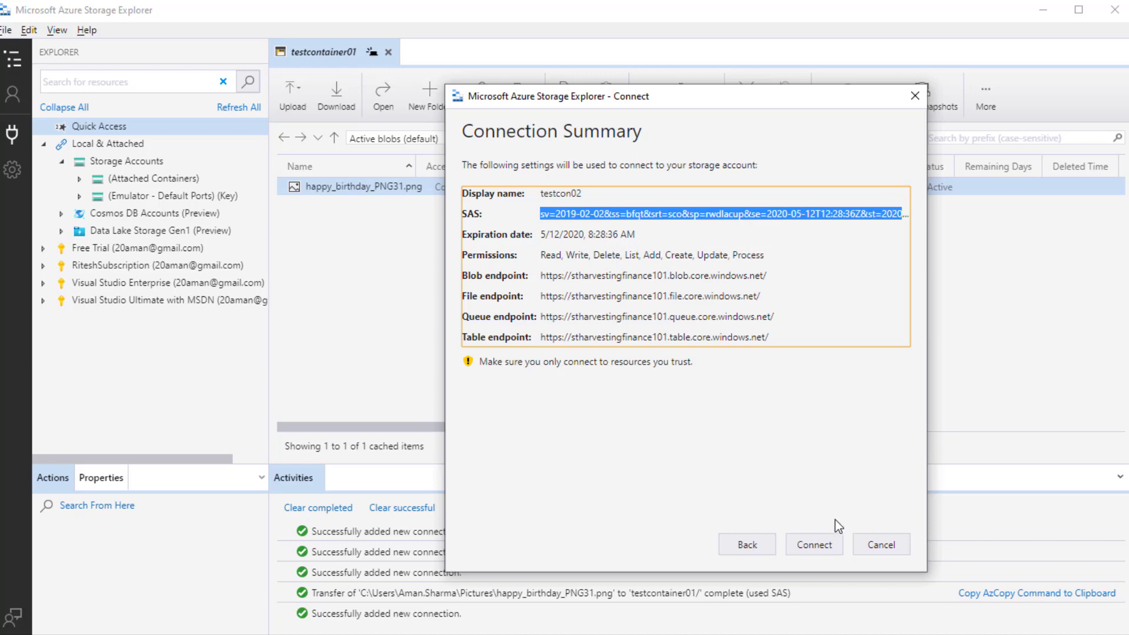
pyautogui.click(801, 546)
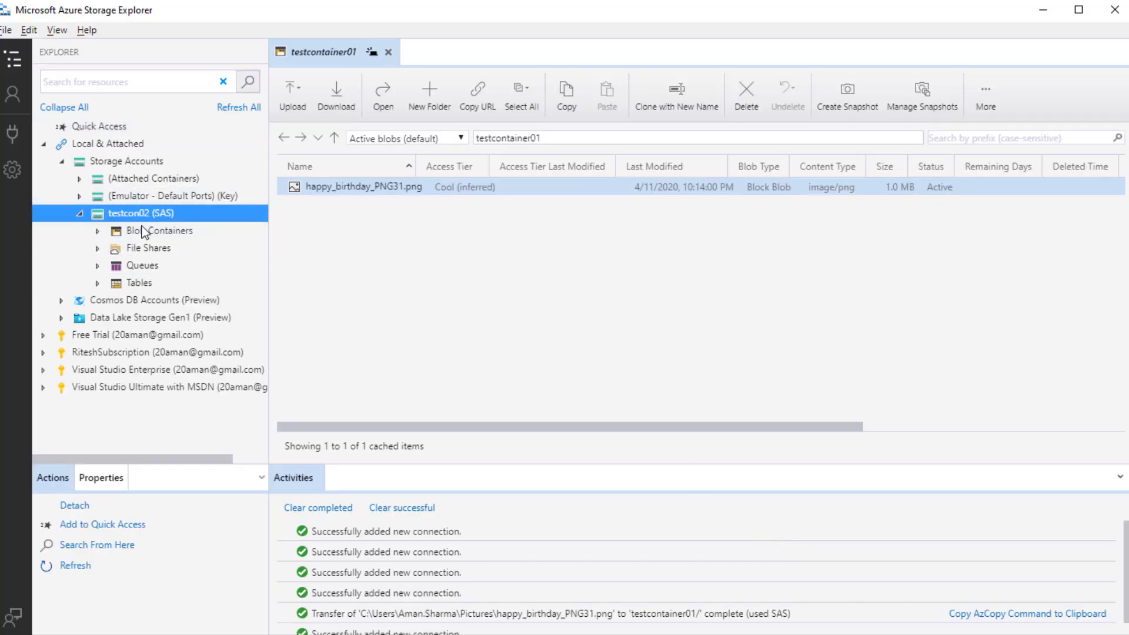
# Step: Expand the blob containers of the testcon02 storage account and select testcontainer01
pyautogui.click(98, 232)
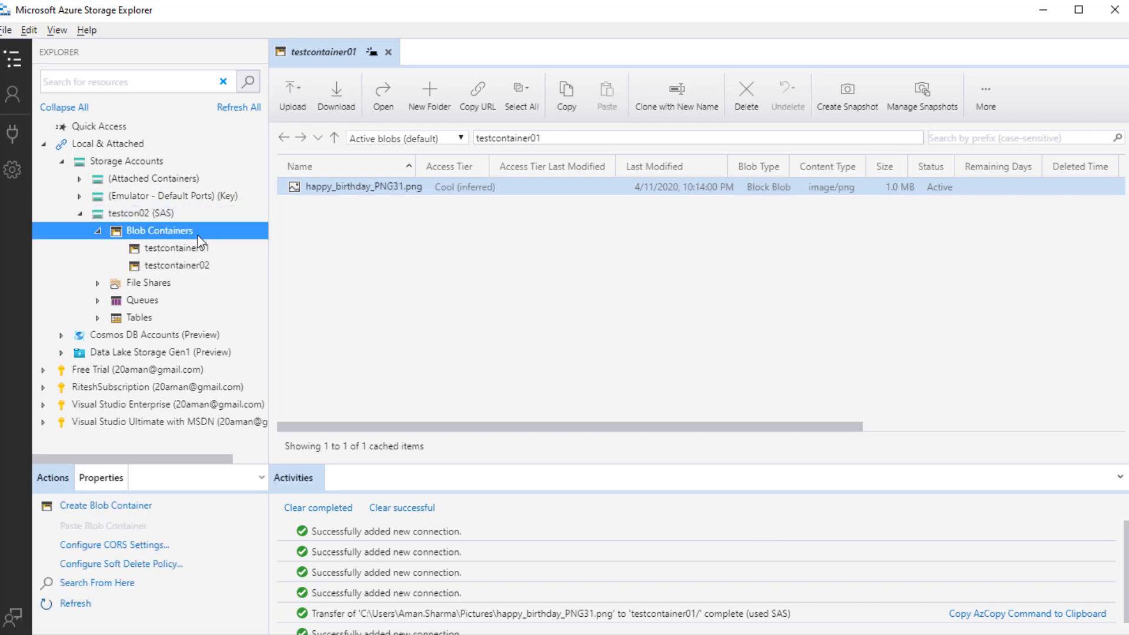
pyautogui.click(213, 248)
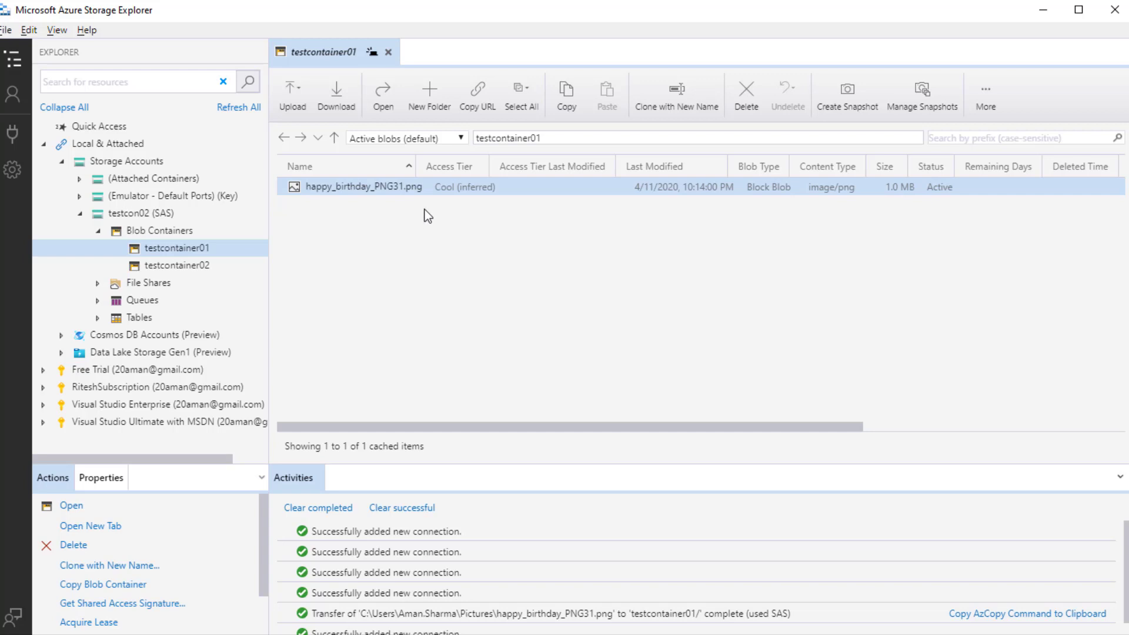
# Step: Switch back to the Azure portal and view the generated connection string, SAS token and service SAS URLs
pyautogui.hotkey('alt', 'Tab')
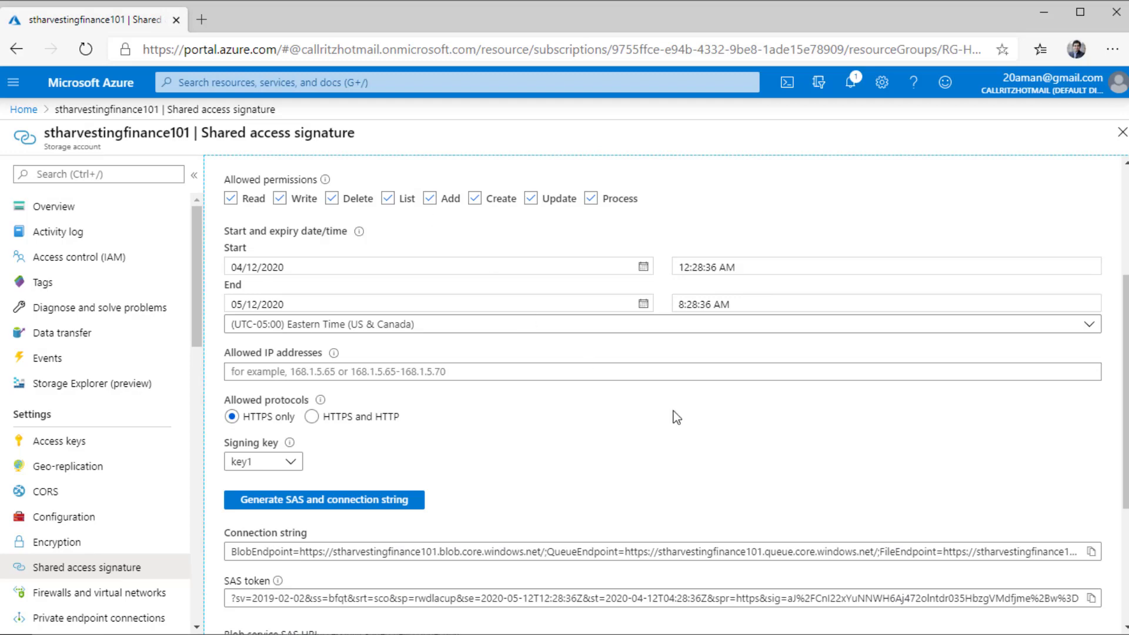
pyautogui.scroll(-4, 729, 456)
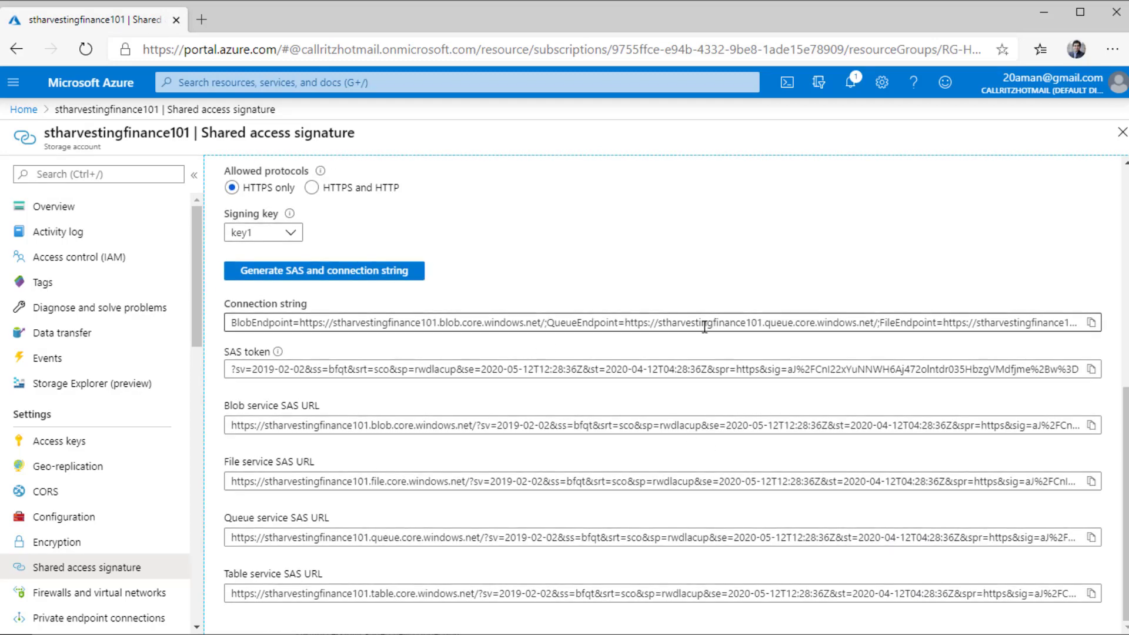